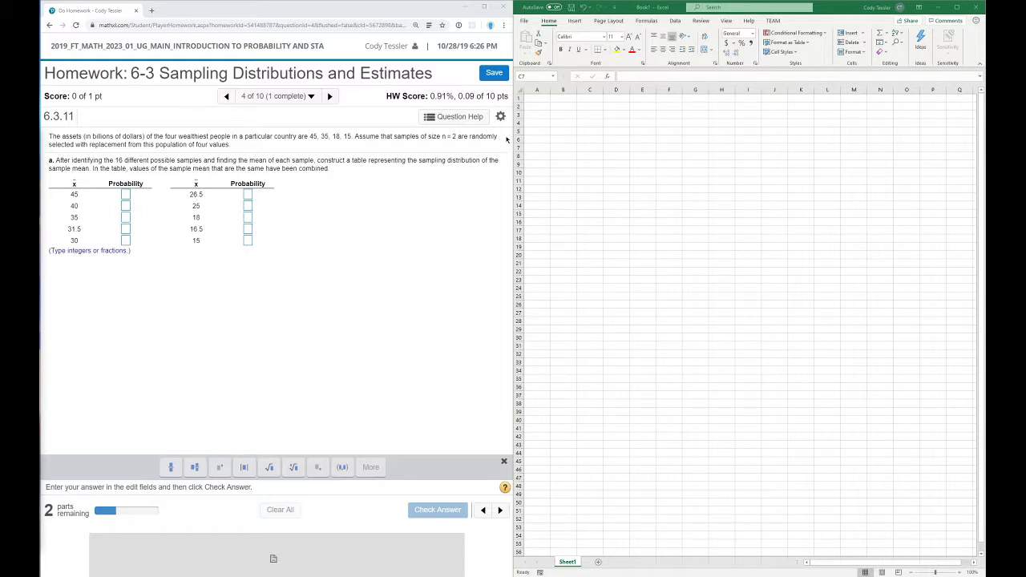
# Enter the four population values 45, 35, 18 and 15 in cells A1 to A4 of the worksheet
pyautogui.click(538, 99)
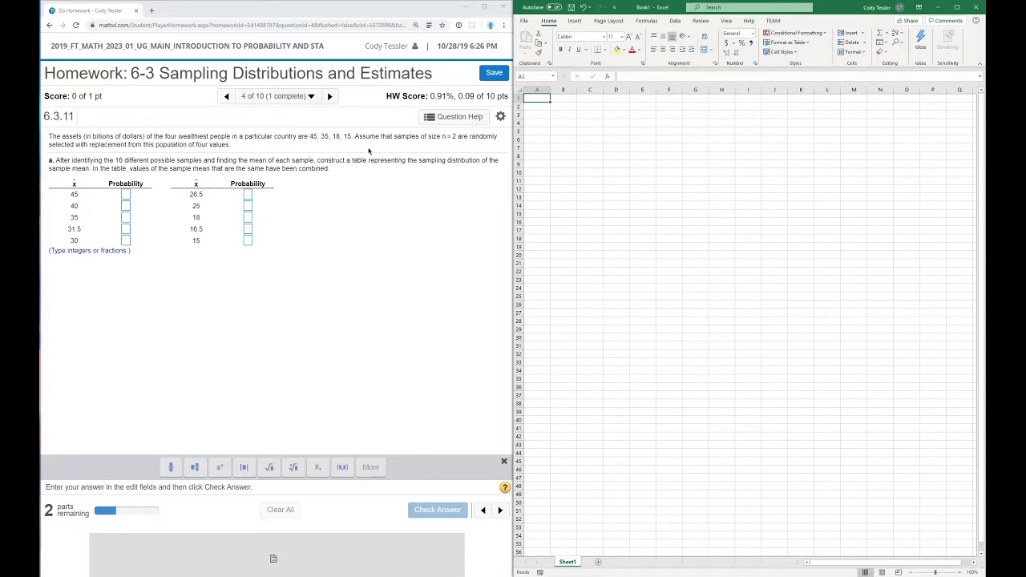
pyautogui.write('45')
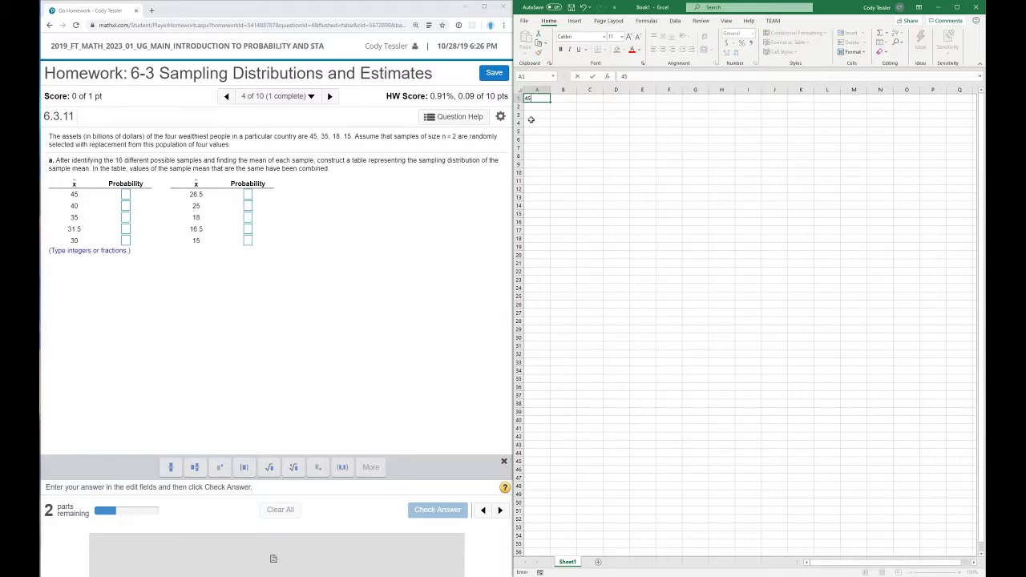
pyautogui.press('Return')
pyautogui.write('35')
pyautogui.press('Return')
pyautogui.write('18')
pyautogui.press('Return')
pyautogui.write('15')
pyautogui.press('Return')
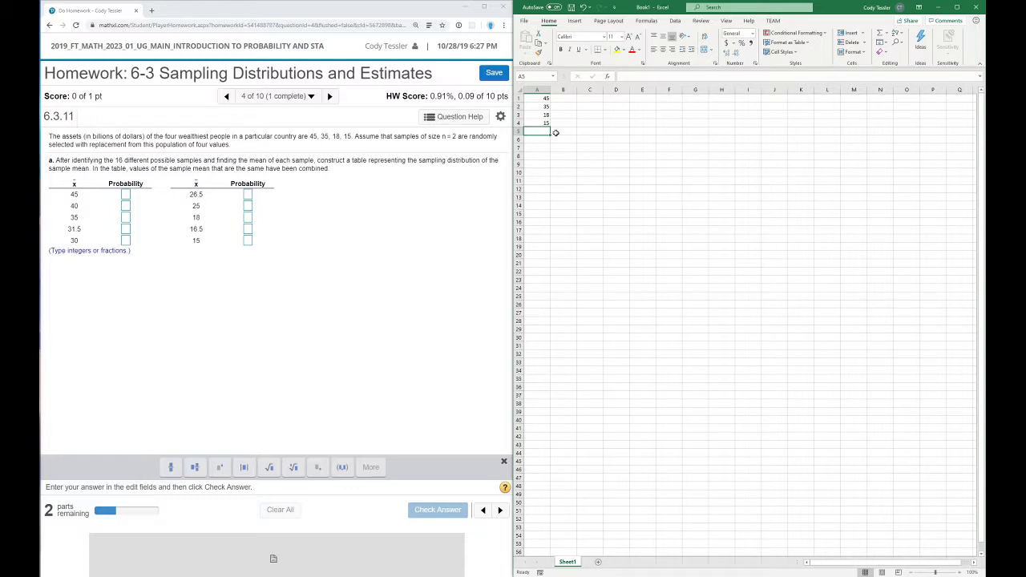
# Calculate the mean of the four population values in A5 with an AVERAGE formula over A1:A4
pyautogui.write('=')
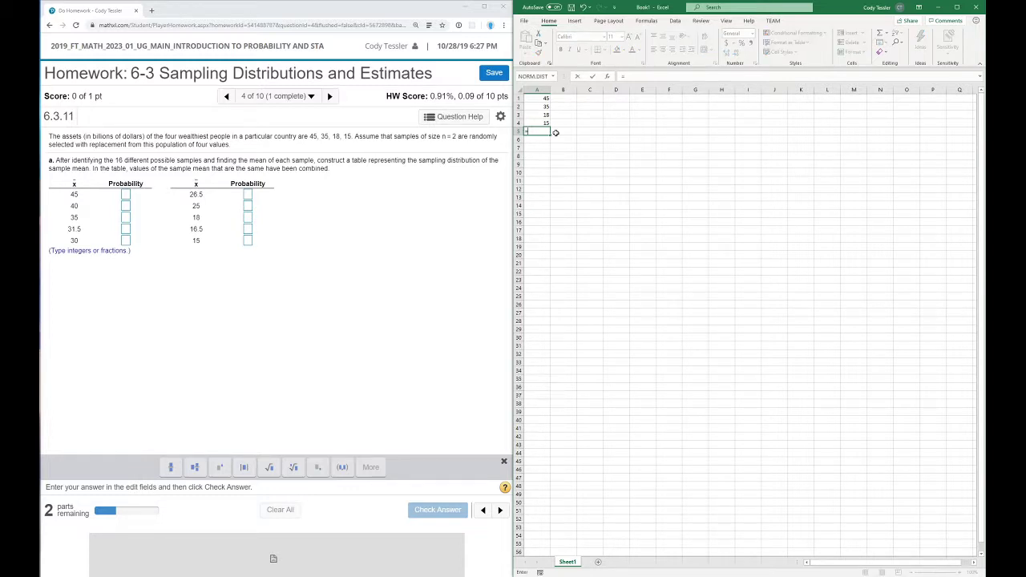
pyautogui.write('average')
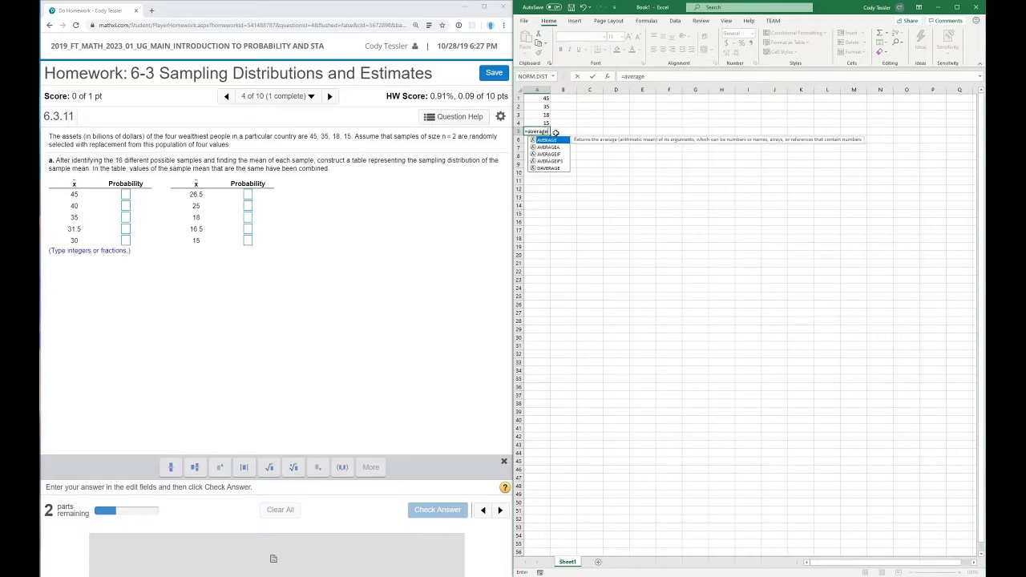
pyautogui.write('(')
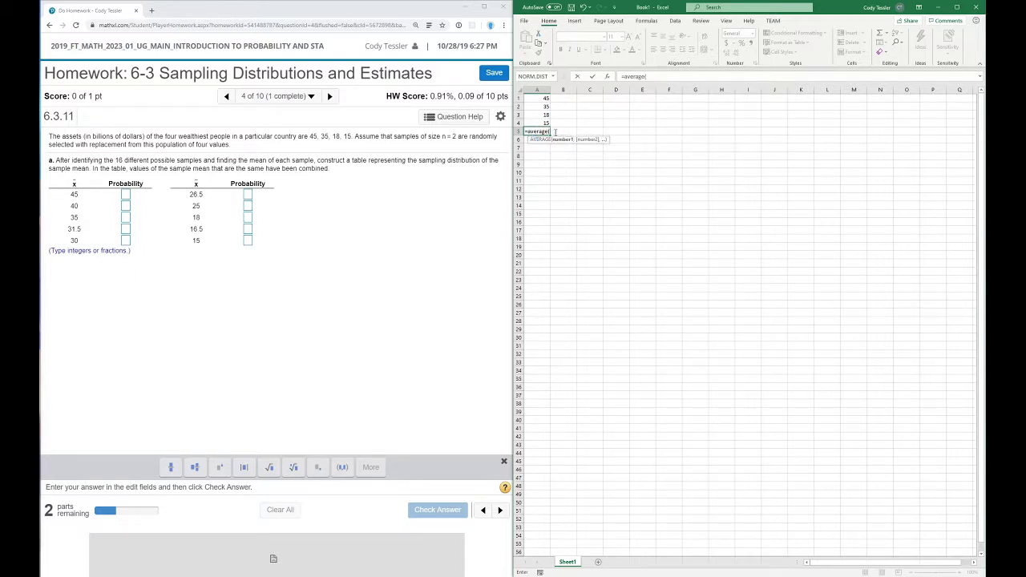
pyautogui.moveTo(537, 99); pyautogui.dragTo(533, 125)
pyautogui.write(')')
pyautogui.press('Return')
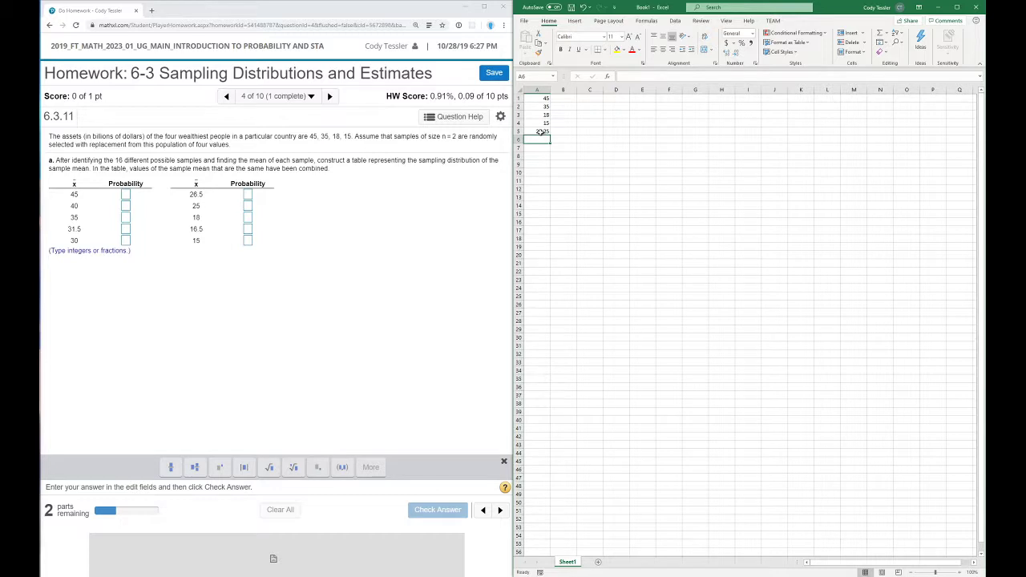
# Label the calculated average as "population mean" in cell B5
pyautogui.click(558, 132)
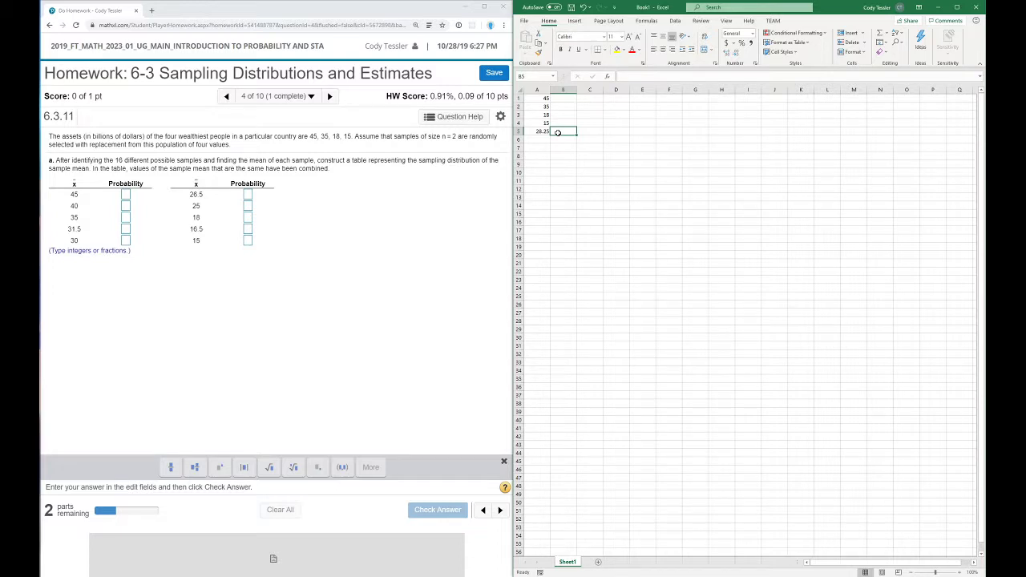
pyautogui.write('popu')
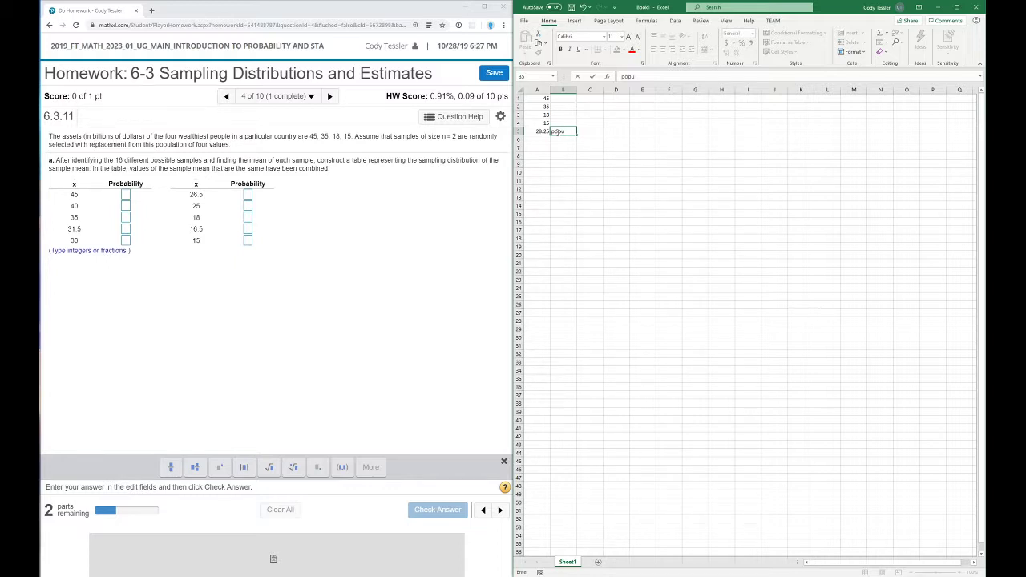
pyautogui.write('las')
pyautogui.write('tion')
pyautogui.write(' mean')
pyautogui.press('Return')
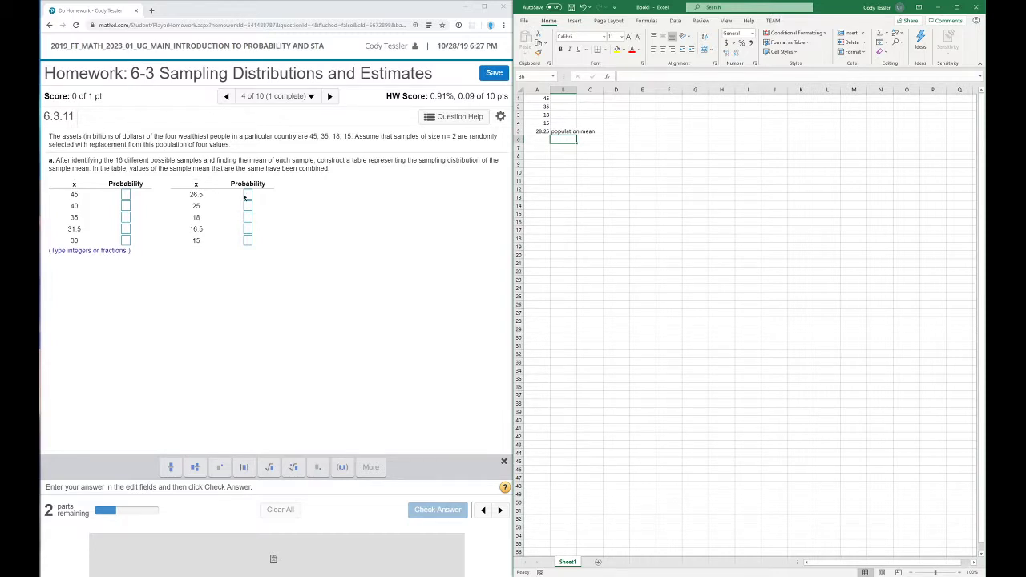
# Add the column headings x1 in A7 and x2 in B7 for the list of samples
pyautogui.click(540, 149)
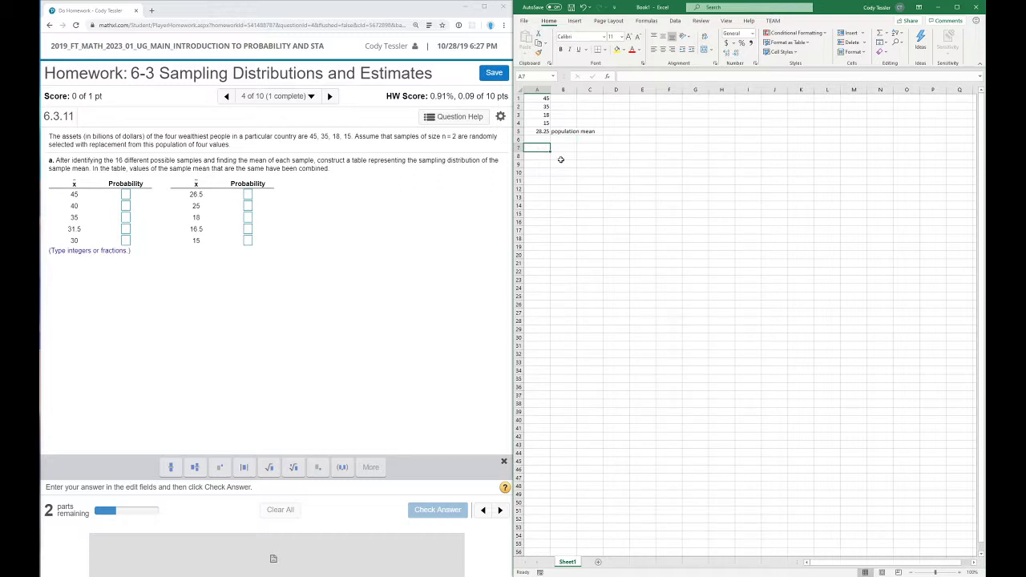
pyautogui.write('x1')
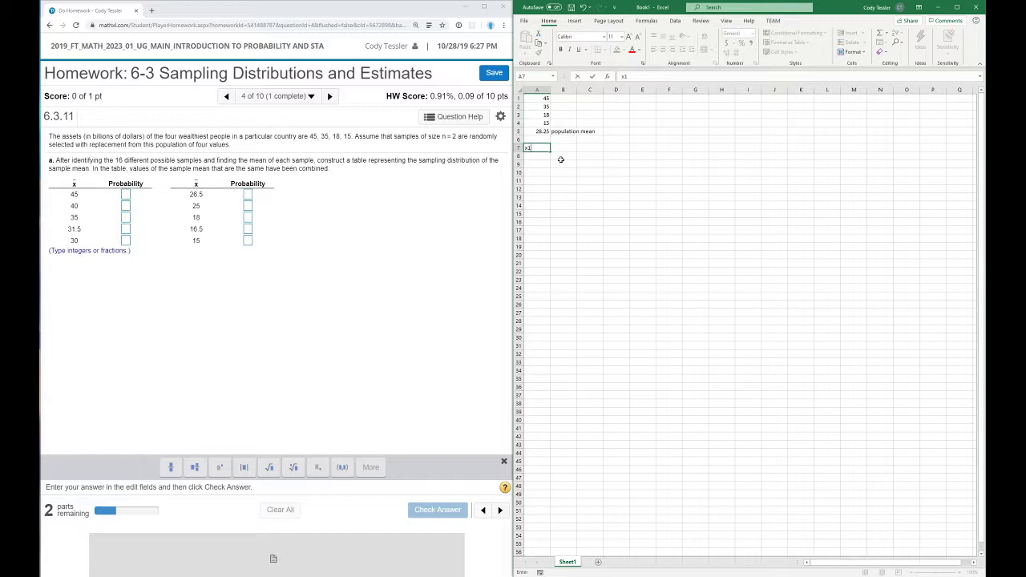
pyautogui.press('Return')
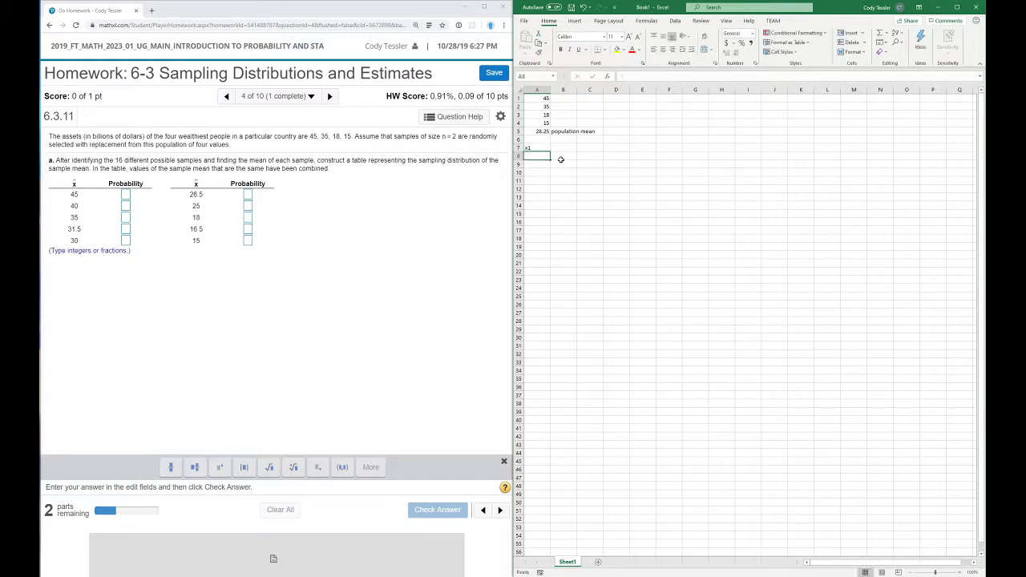
pyautogui.click(565, 149)
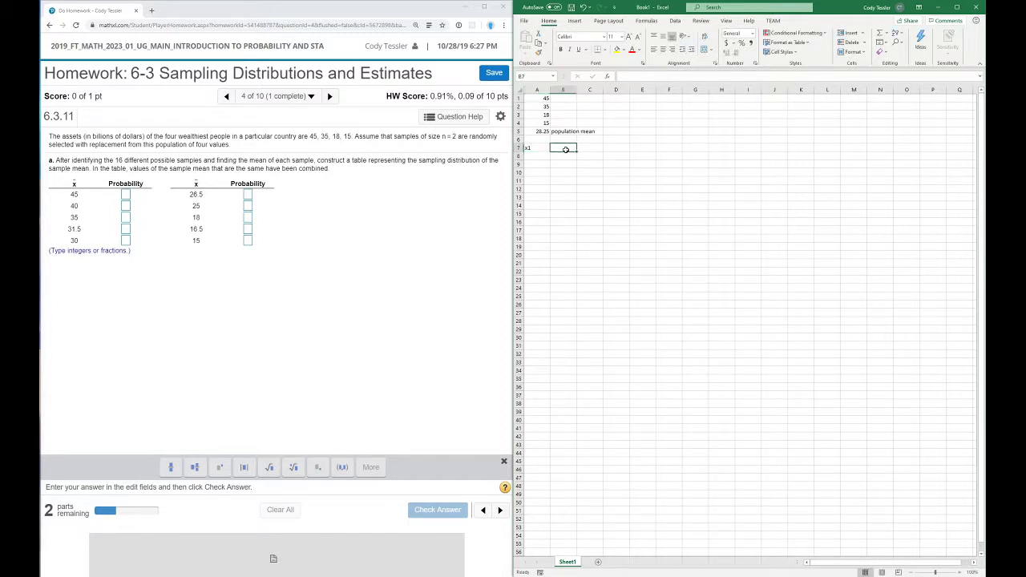
pyautogui.write('x2')
pyautogui.press('Return')
# Enter the first two sample pairs, 45 and 45 in row 8 and 45 and 35 in row 9
pyautogui.click(541, 154)
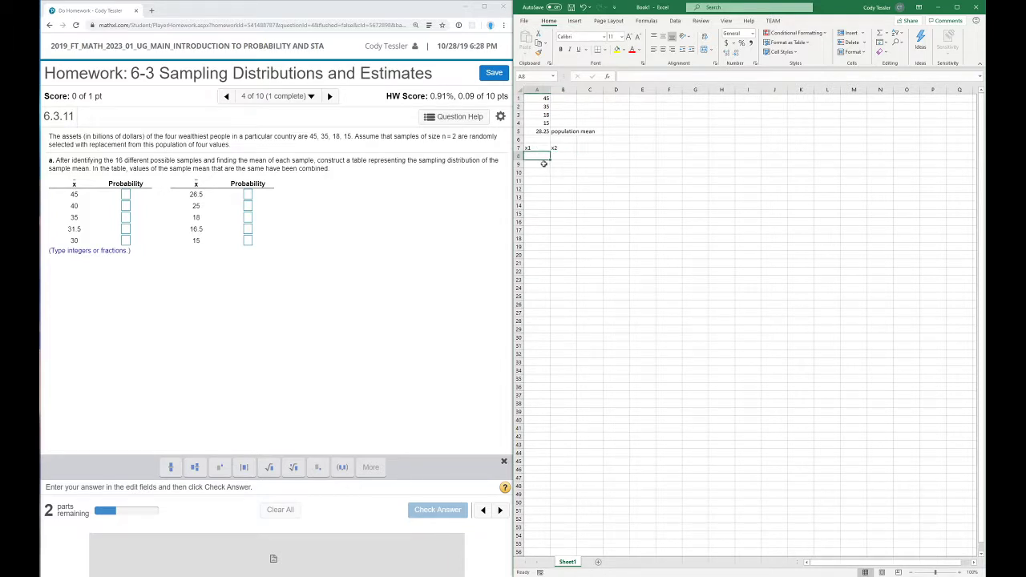
pyautogui.write('45')
pyautogui.press('Tab')
pyautogui.write('45')
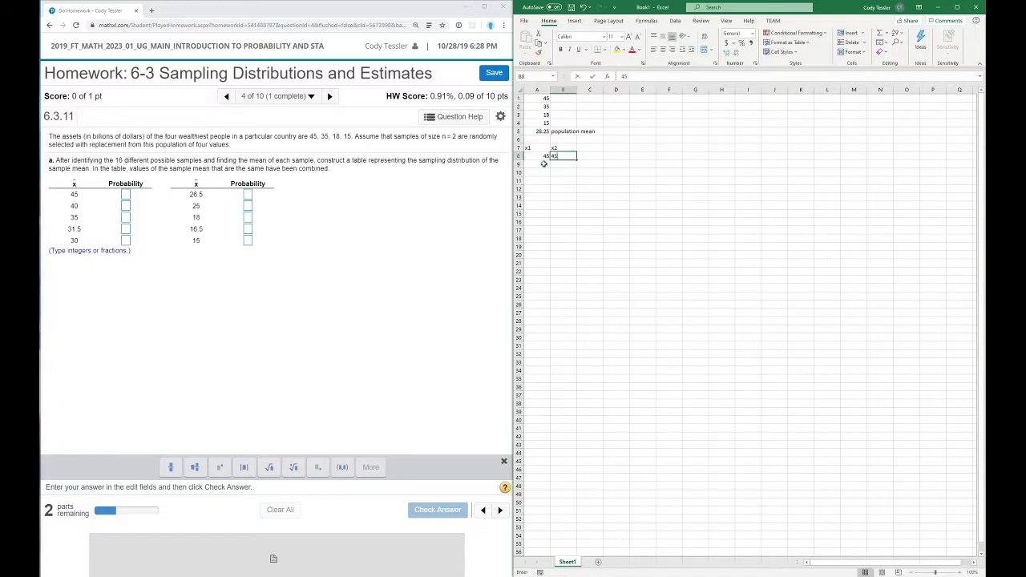
pyautogui.press('Return')
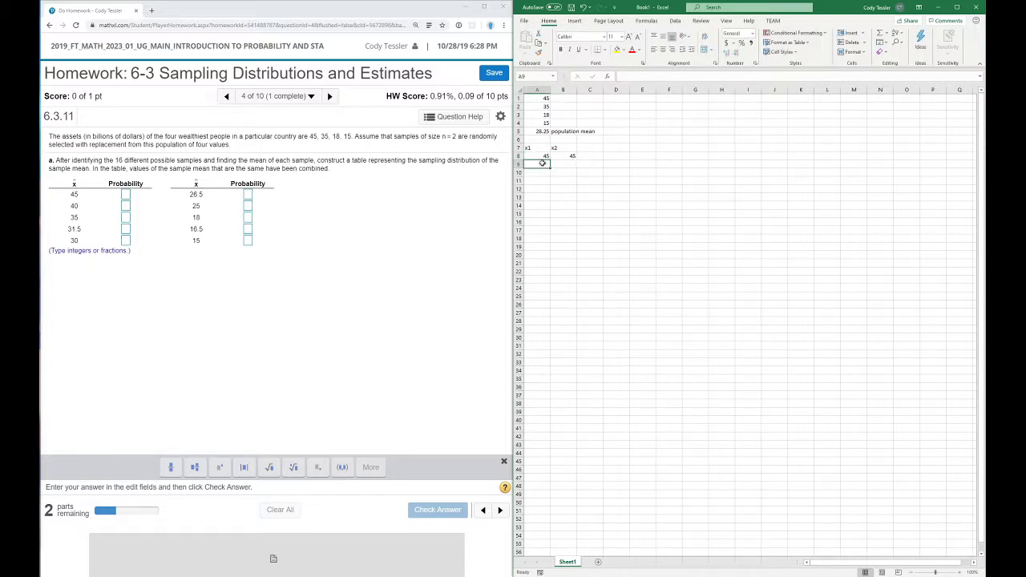
pyautogui.write('45')
pyautogui.press('Tab')
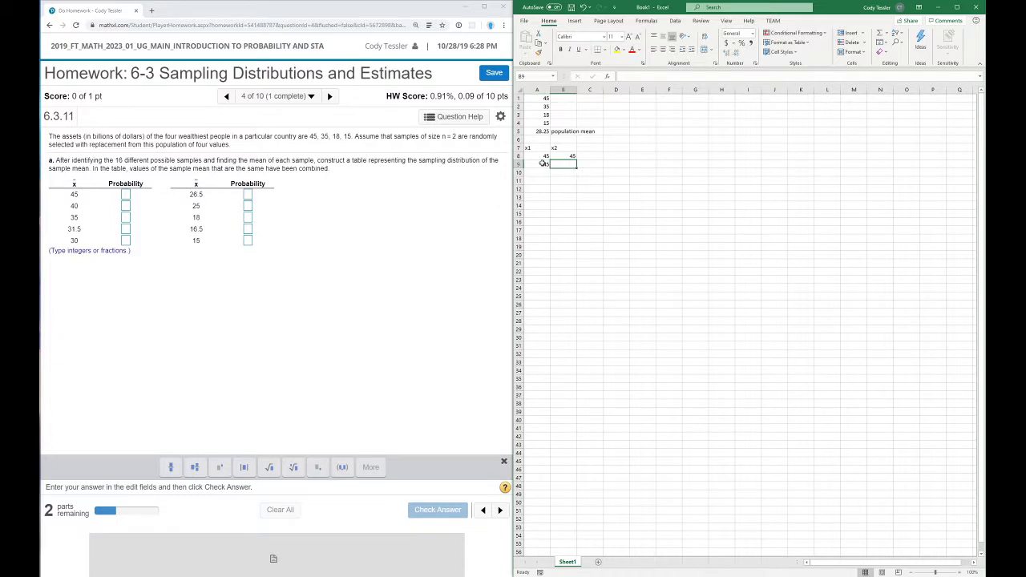
pyautogui.write('35')
# Enter the sample pairs 45 and 18 in row 10 and 45 and 15 in row 11
pyautogui.click(543, 172)
pyautogui.write('45')
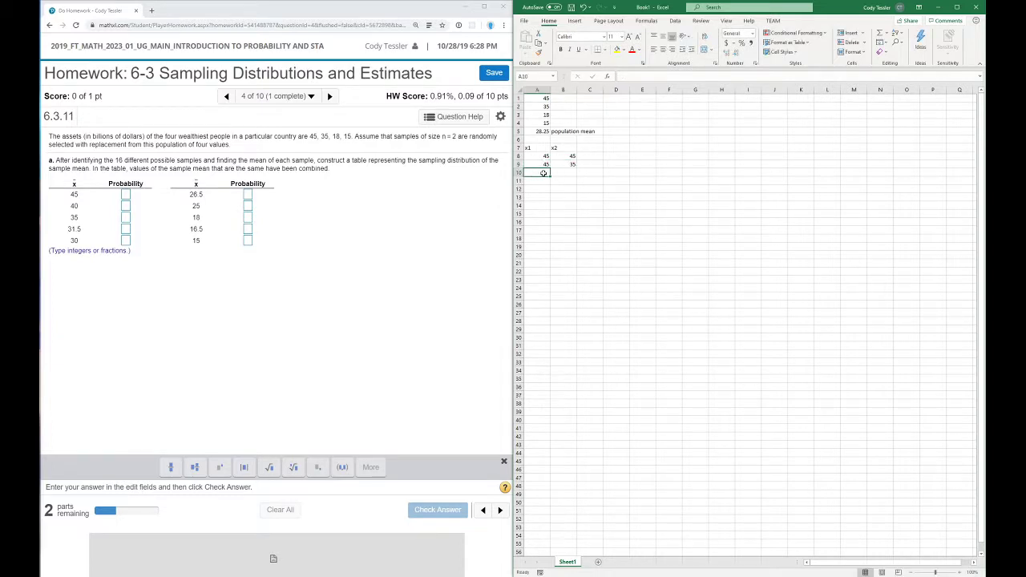
pyautogui.press('Tab')
pyautogui.write('18')
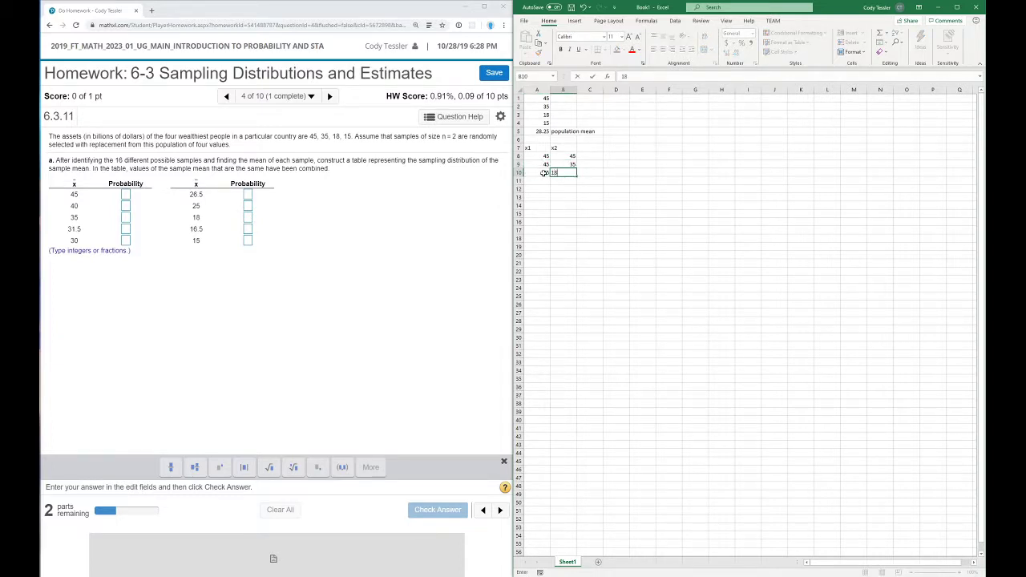
pyautogui.click(548, 180)
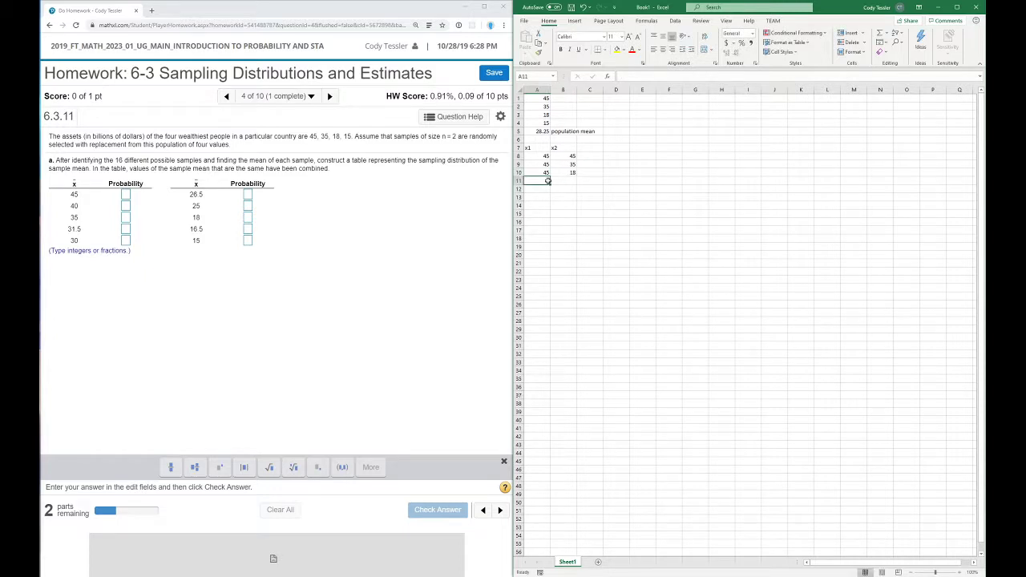
pyautogui.write('45')
pyautogui.press('Tab')
pyautogui.write('15')
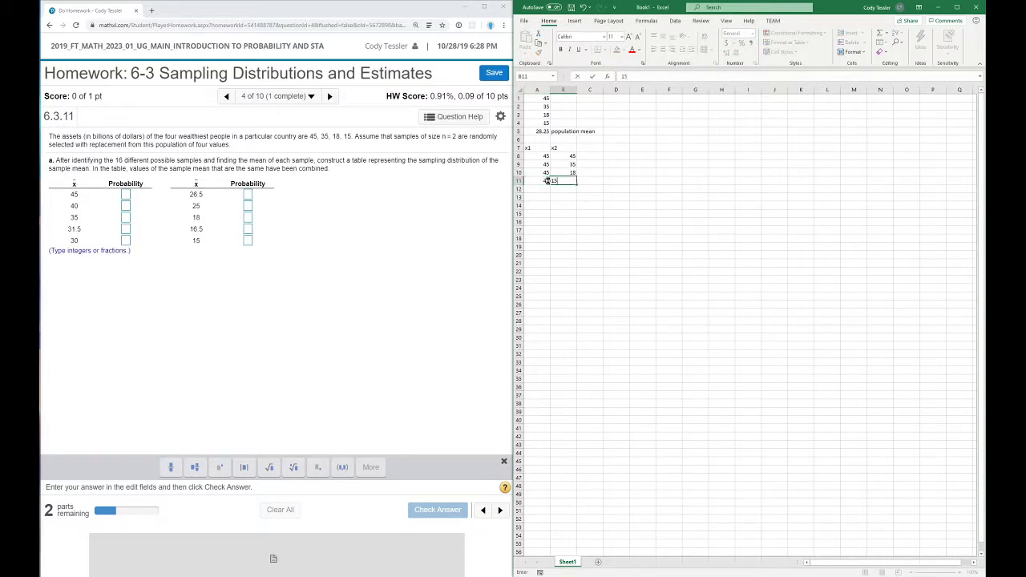
pyautogui.press('Return')
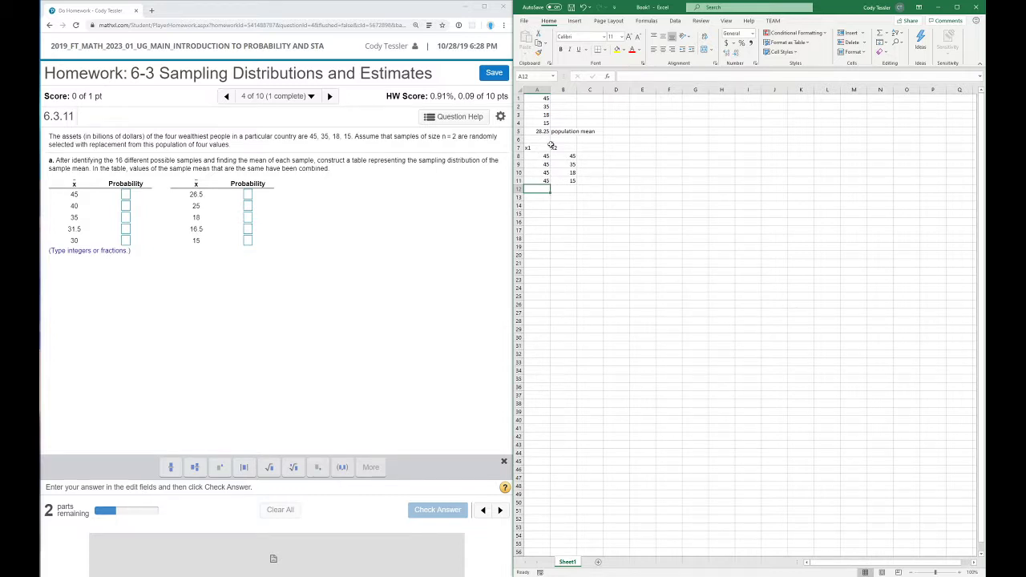
# Fill the x1 column with 35 in A12:A15 and 18 in A16:A19
pyautogui.write('35')
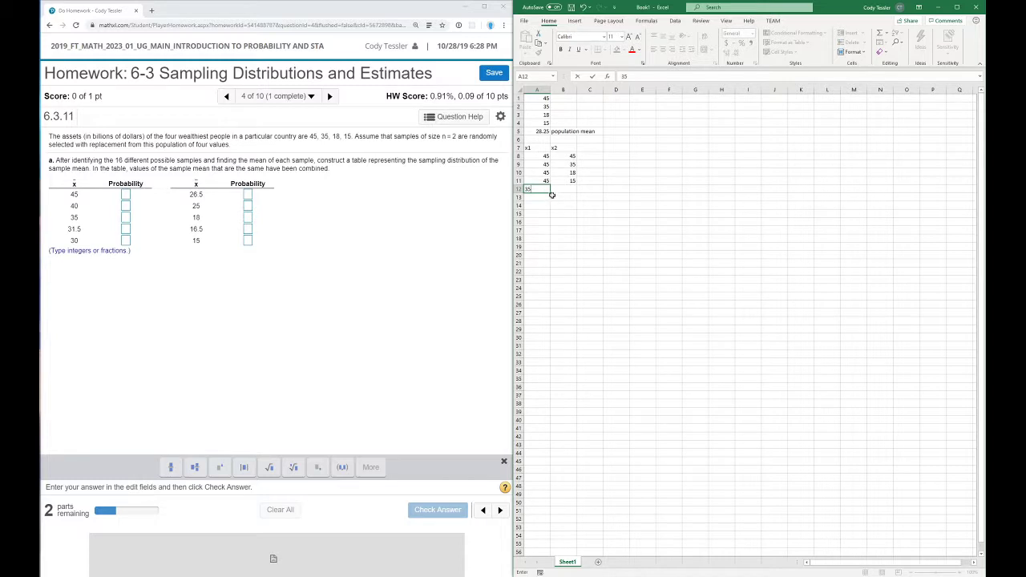
pyautogui.moveTo(552, 193); pyautogui.dragTo(551, 216)
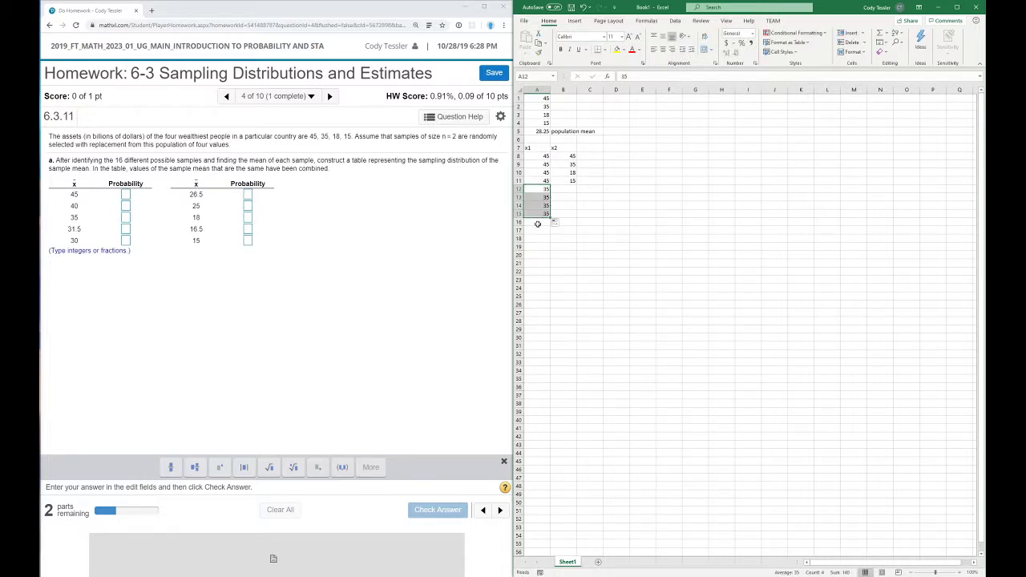
pyautogui.click(537, 222)
pyautogui.write('18')
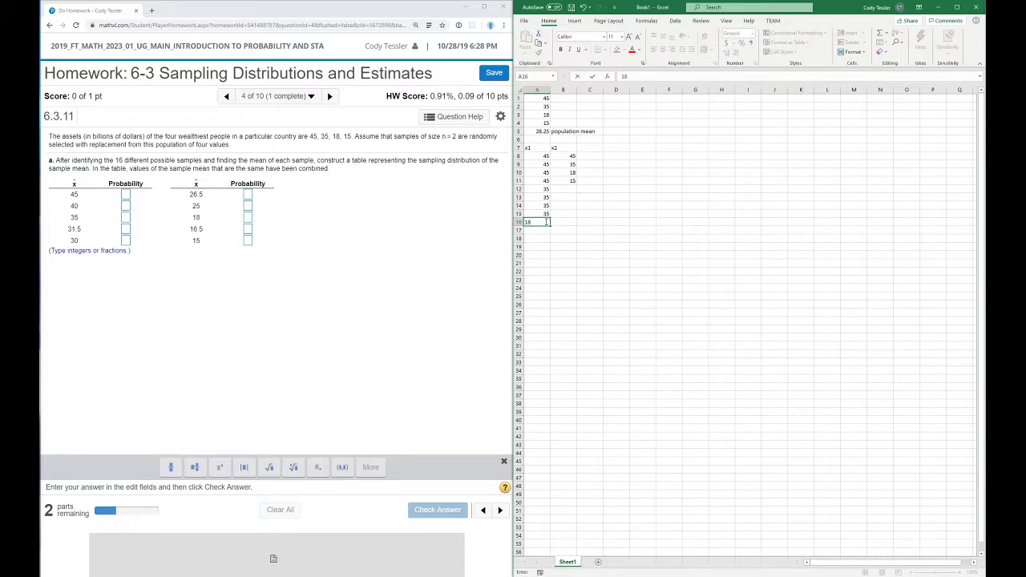
pyautogui.press('Return')
pyautogui.click(545, 222)
pyautogui.moveTo(551, 223); pyautogui.dragTo(551, 248)
# Fill the last four x1 cells, A20:A23, with 15
pyautogui.click(541, 254)
pyautogui.write('15')
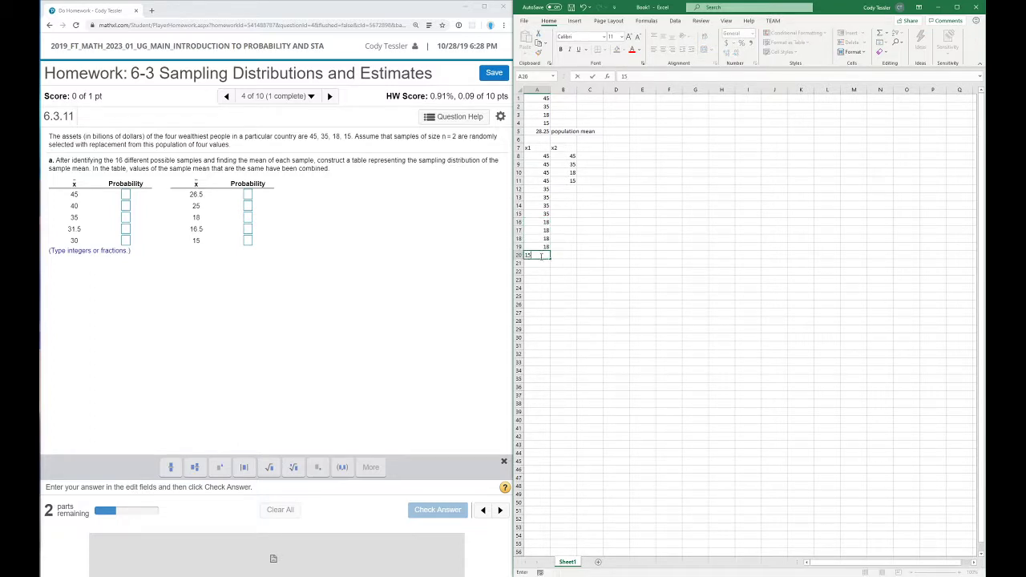
pyautogui.press('Return')
pyautogui.click(548, 255)
pyautogui.moveTo(551, 260); pyautogui.dragTo(552, 281)
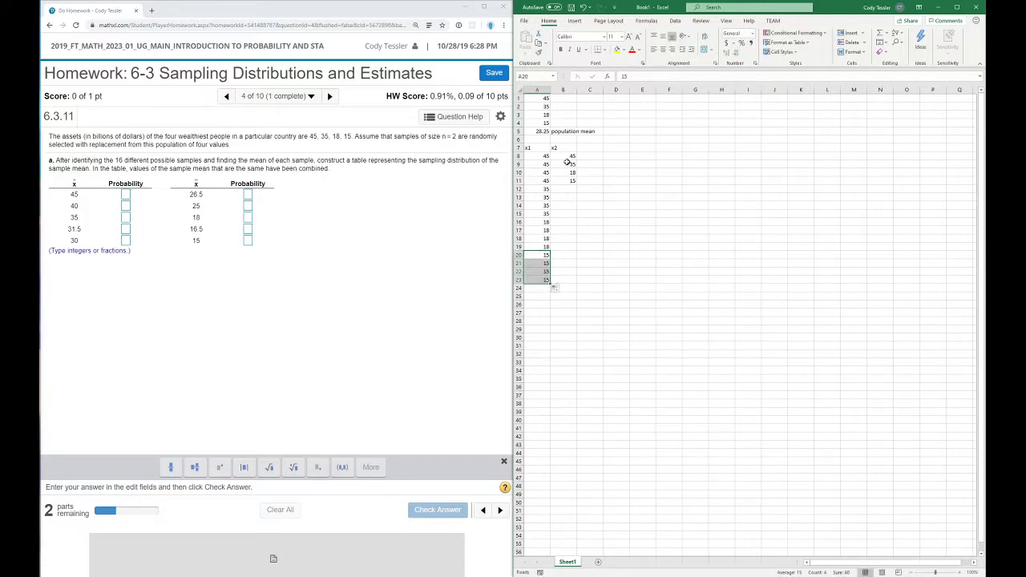
# Copy the four x2 values in B8:B11 into B12:B15, B16:B19 and B20:B23
pyautogui.moveTo(569, 156); pyautogui.dragTo(570, 182)
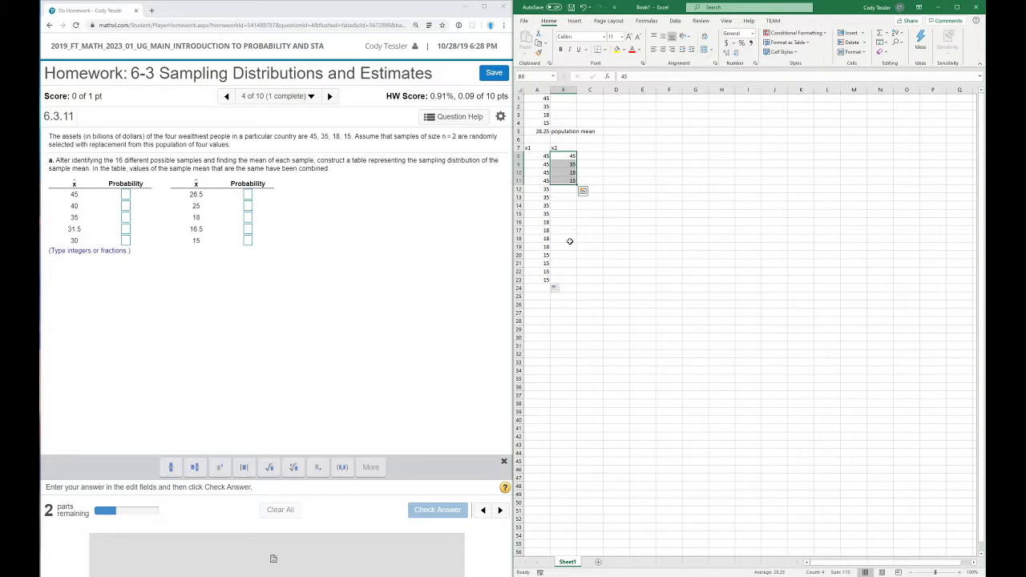
pyautogui.hotkey('ctrl', 'c')
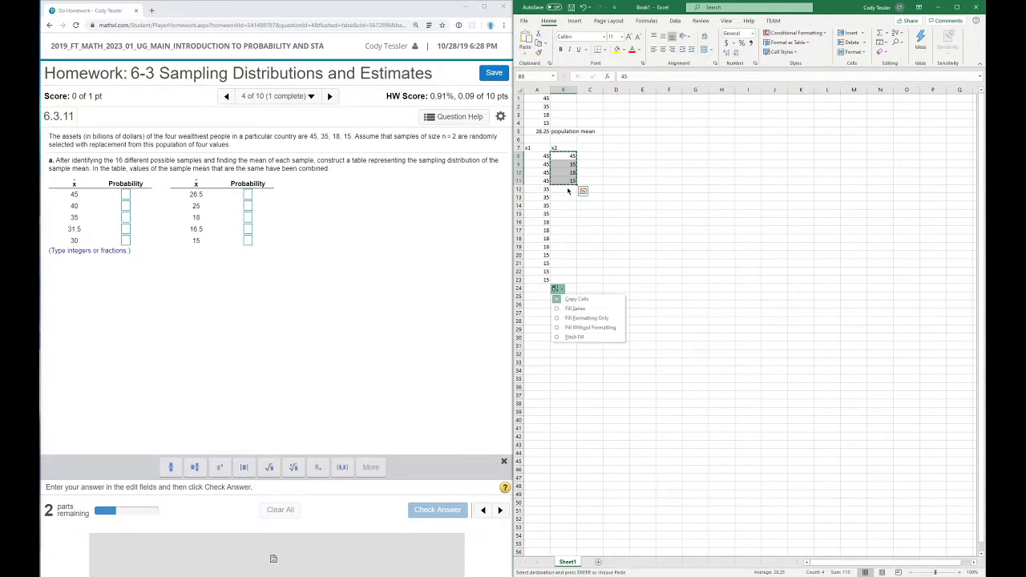
pyautogui.moveTo(567, 189); pyautogui.dragTo(566, 215)
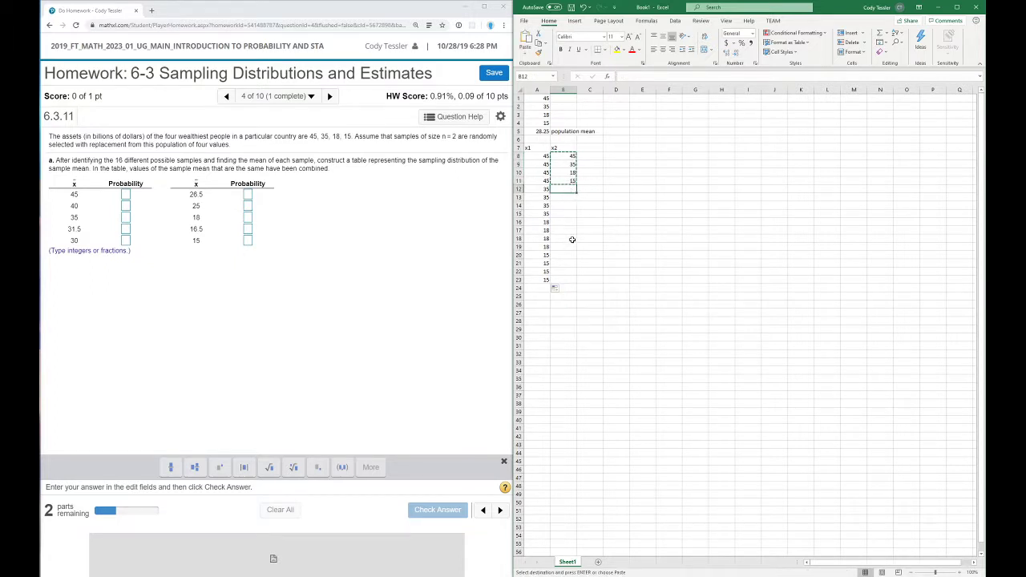
pyautogui.hotkey('ctrl', 'v')
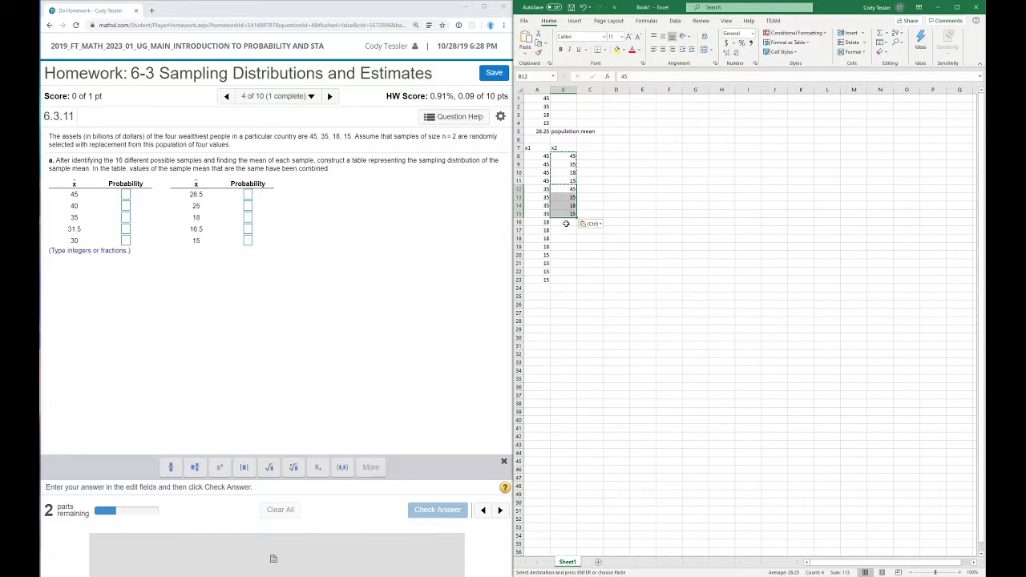
pyautogui.rightClick(566, 224)
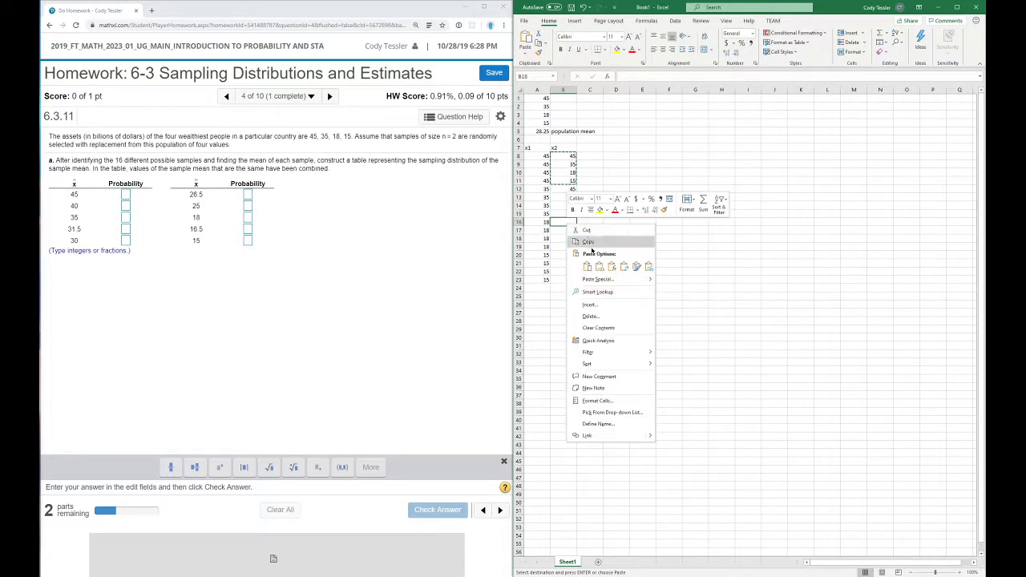
pyautogui.click(588, 266)
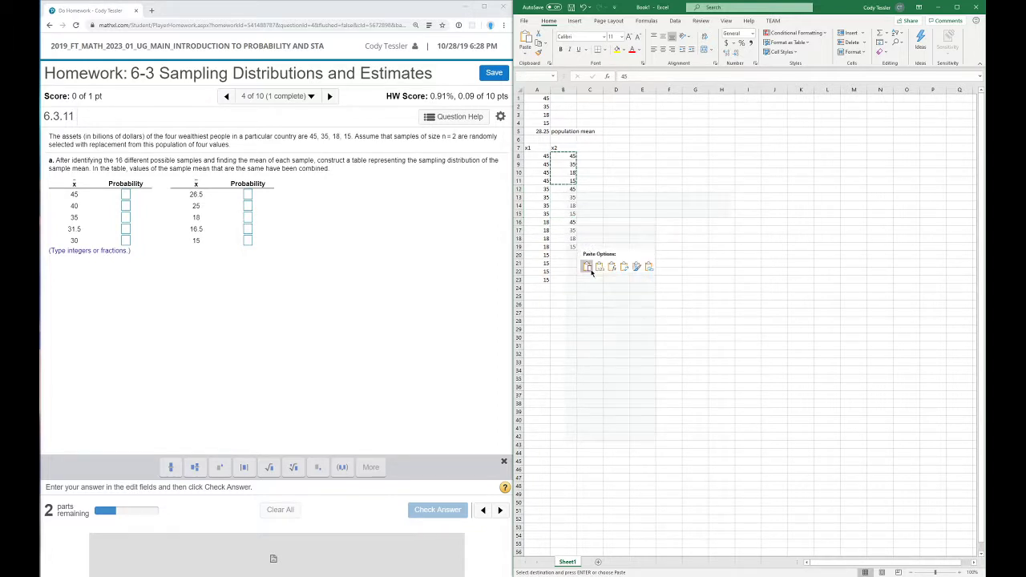
pyautogui.rightClick(566, 255)
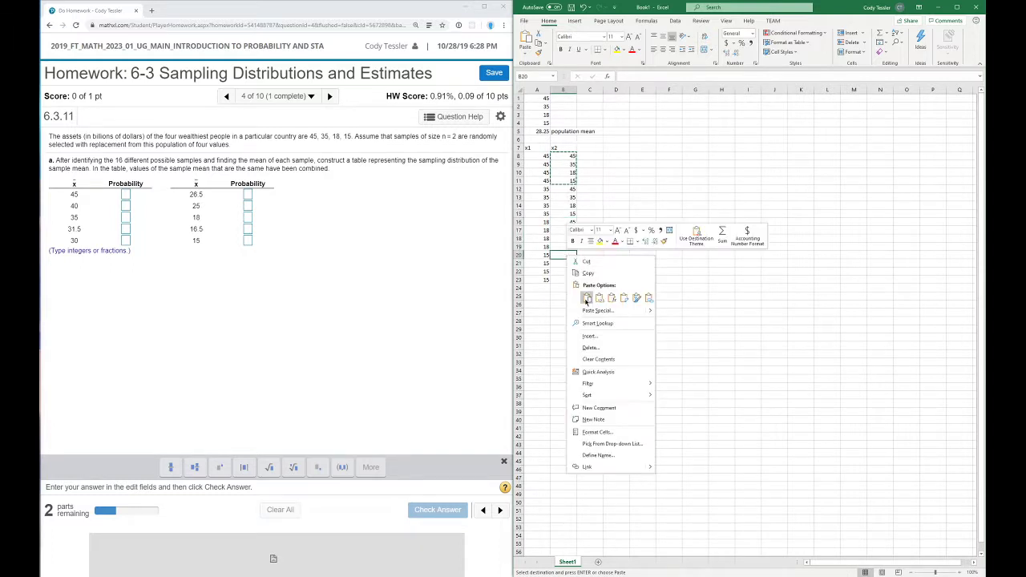
pyautogui.click(585, 298)
pyautogui.click(589, 201)
# Add the heading "sample means" in C7, beside the x2 heading
pyautogui.click(559, 148)
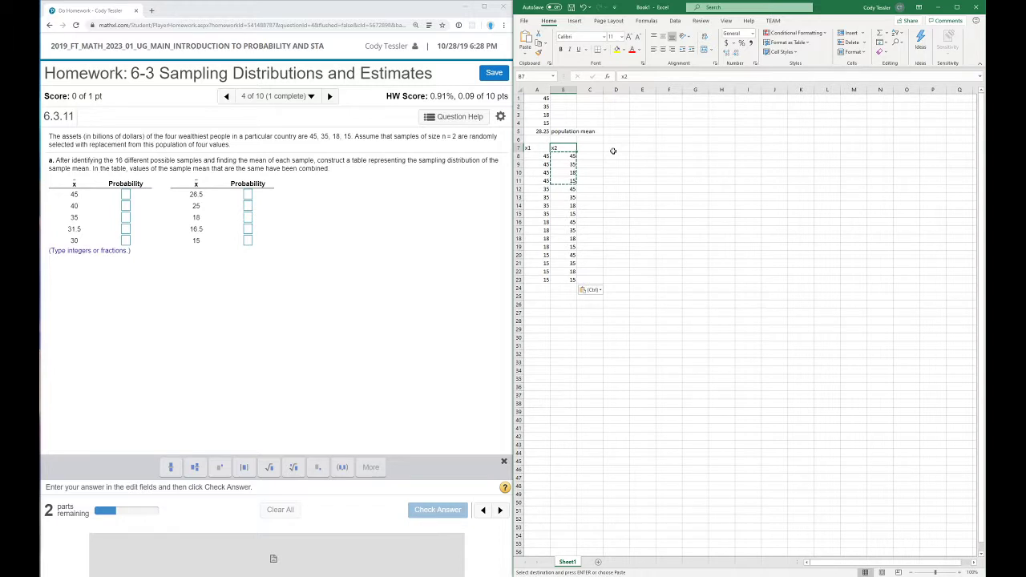
pyautogui.click(594, 148)
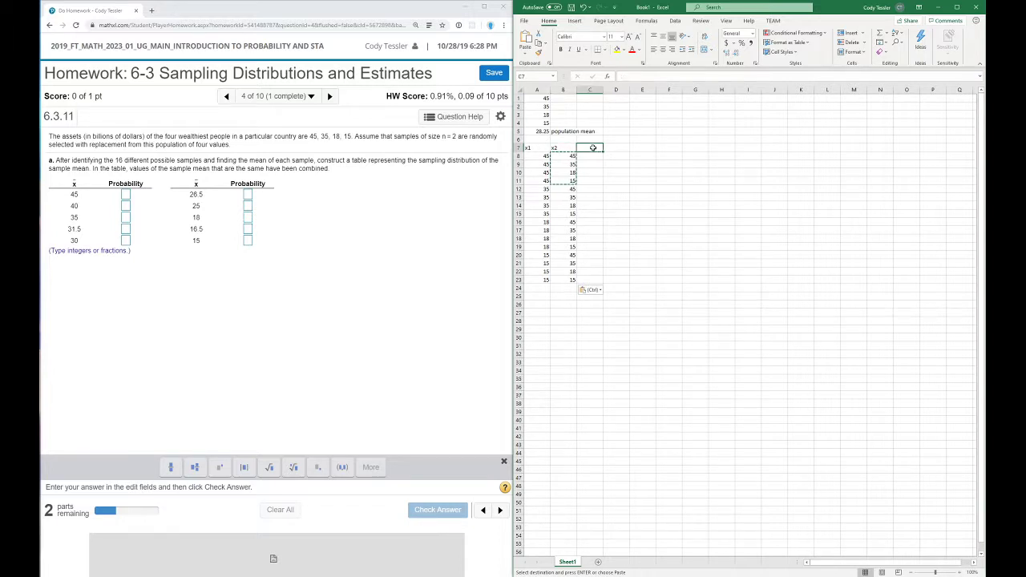
pyautogui.write('sample')
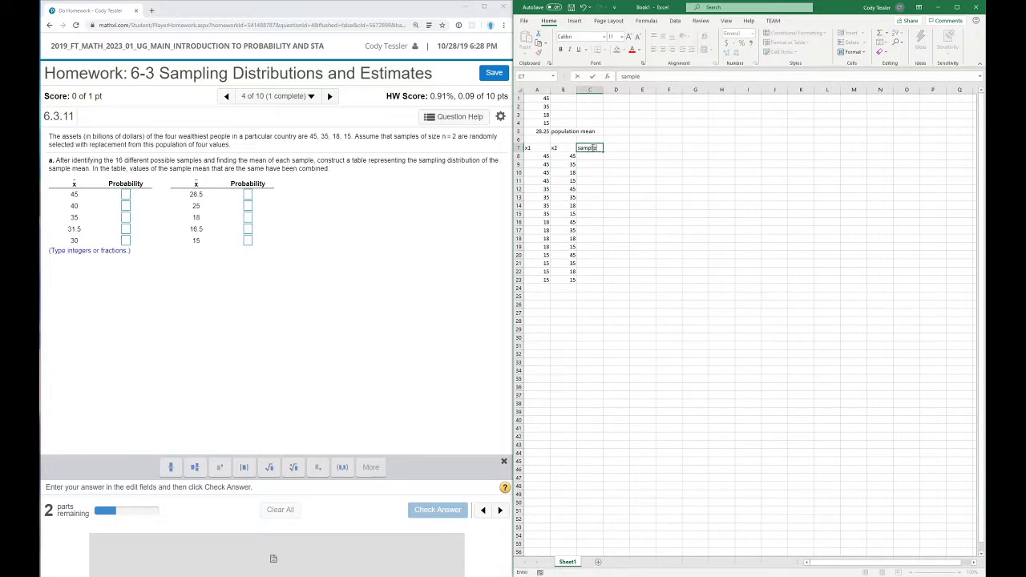
pyautogui.write(' means')
pyautogui.press('Return')
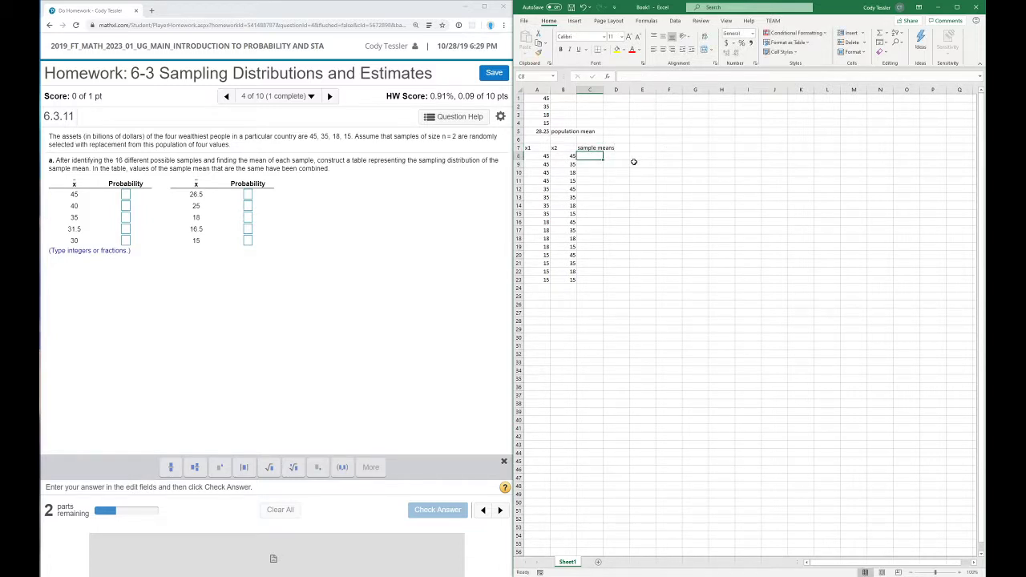
# Calculate the mean of each x1 and x2 pair in C8:C23 with AVERAGE, starting from A8:B8 and filling down
pyautogui.write('=average')
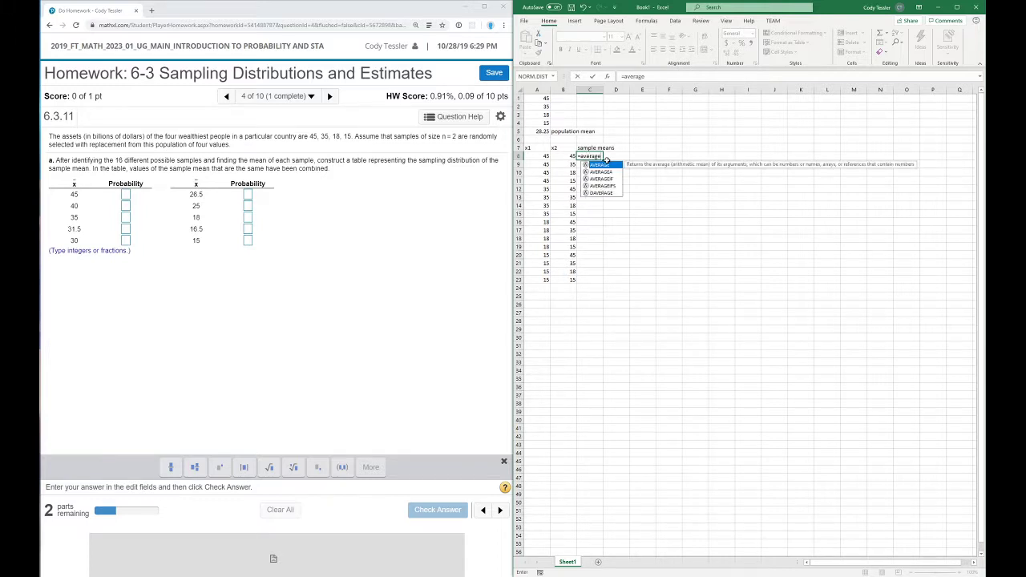
pyautogui.write('(')
pyautogui.moveTo(545, 157); pyautogui.dragTo(563, 159)
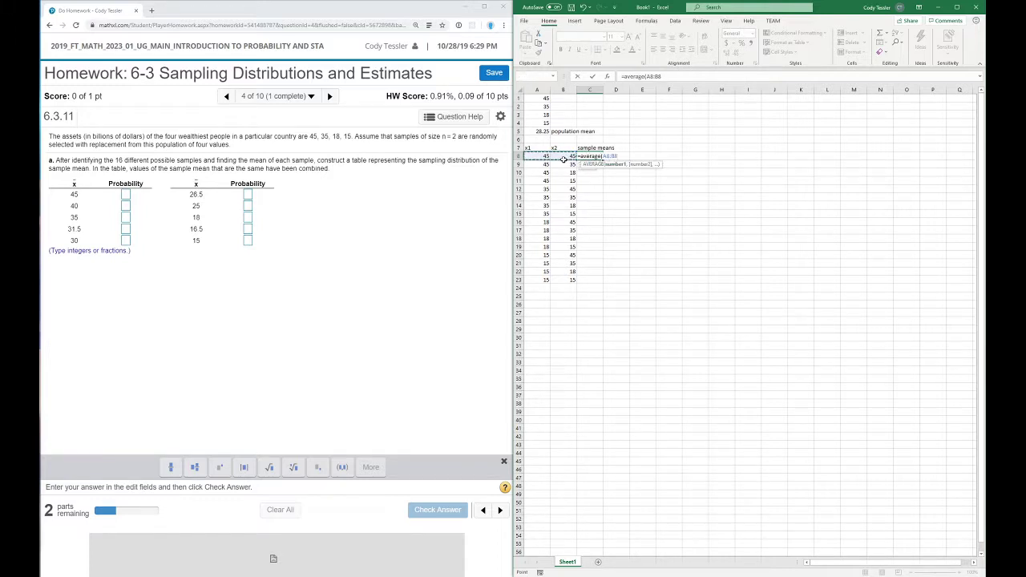
pyautogui.press('Return')
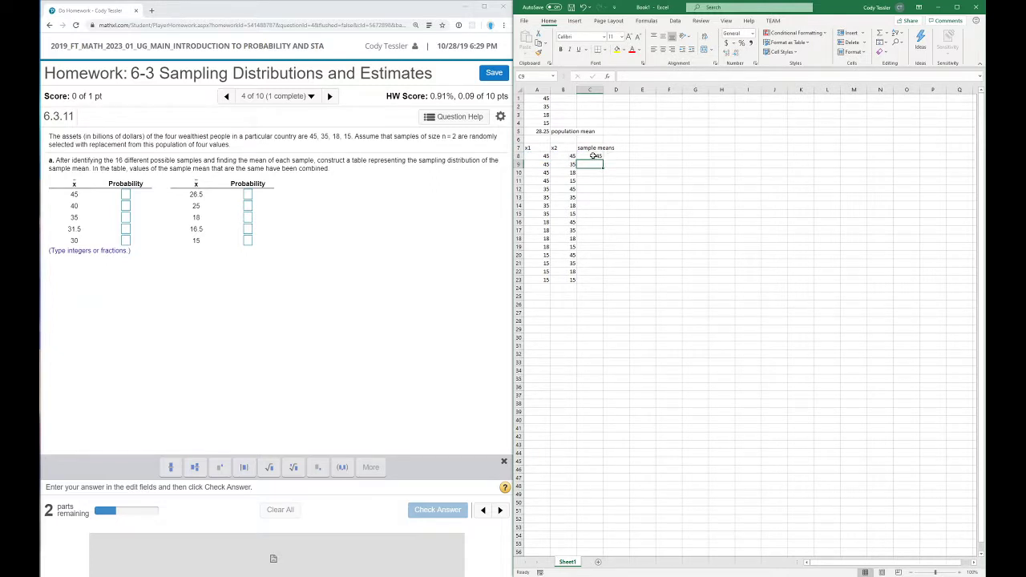
pyautogui.click(602, 157)
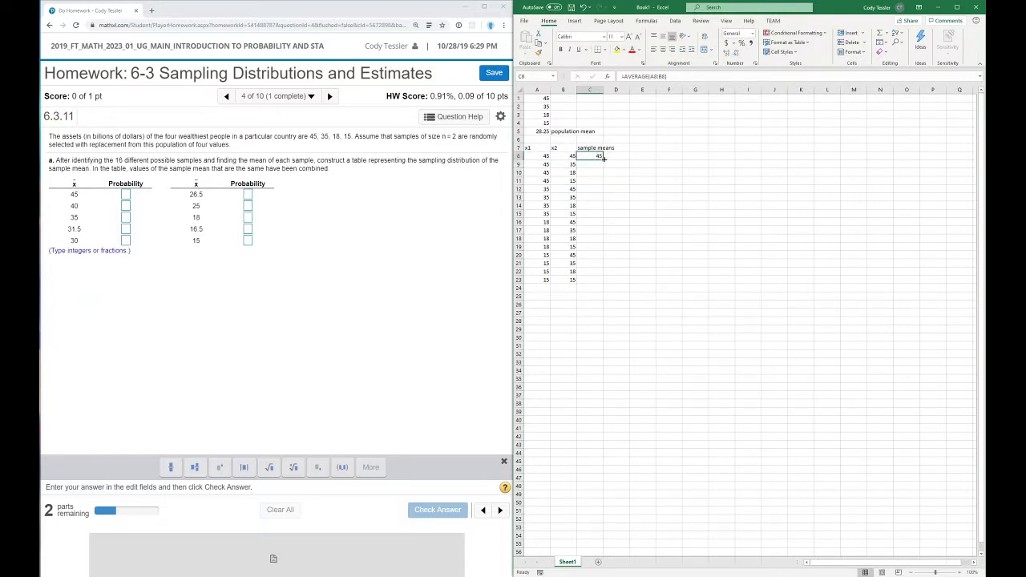
pyautogui.moveTo(603, 158); pyautogui.dragTo(595, 284)
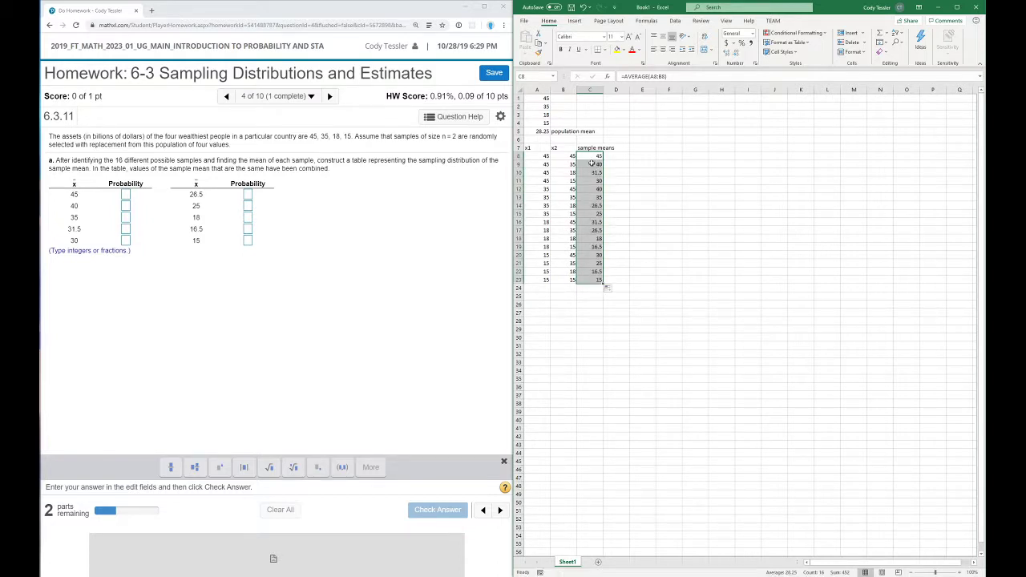
pyautogui.click(601, 309)
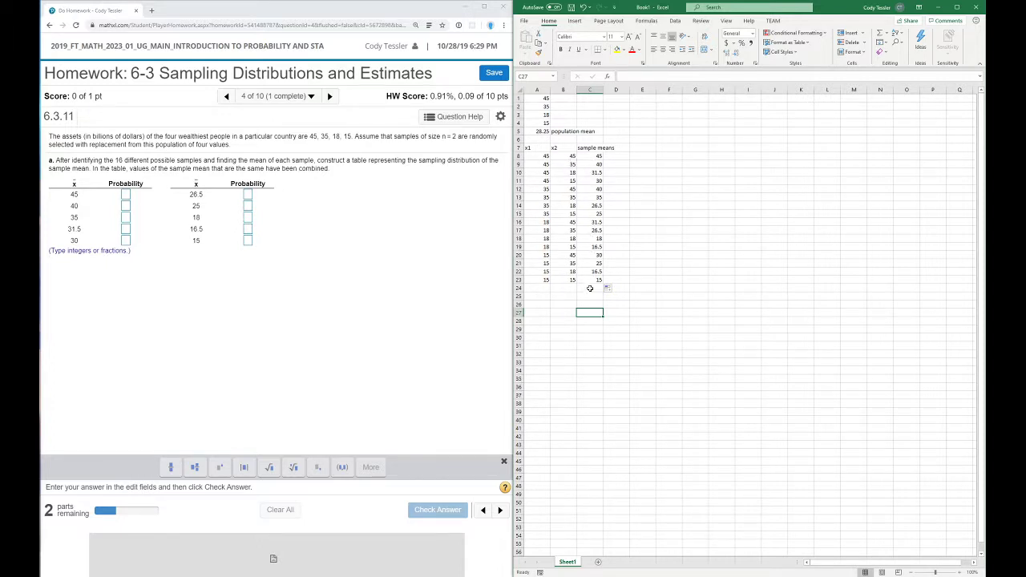
# Switch to the homework page in the browser and enter 1/16 as the probability for the sample mean 45
pyautogui.click(126, 197)
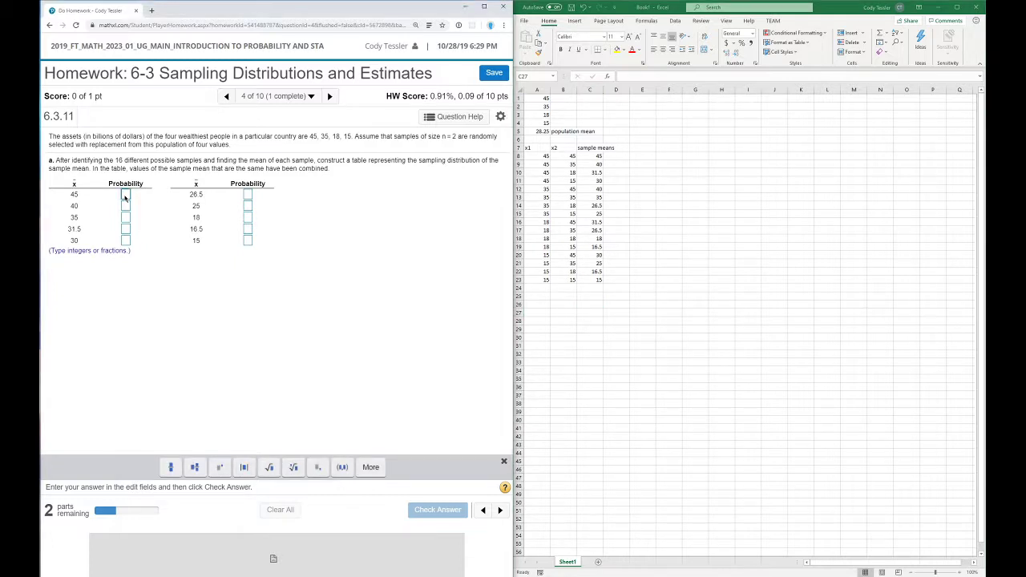
pyautogui.write('1/16')
pyautogui.click(149, 215)
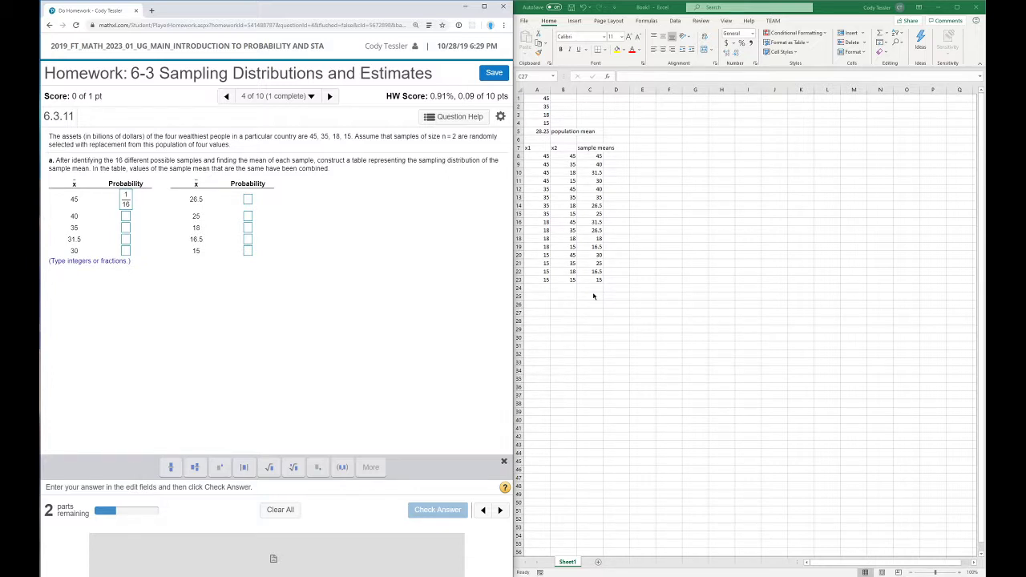
# Switch back to the Excel sheet and calculate the average of the sample means C8:C23 in C25
pyautogui.click(589, 294)
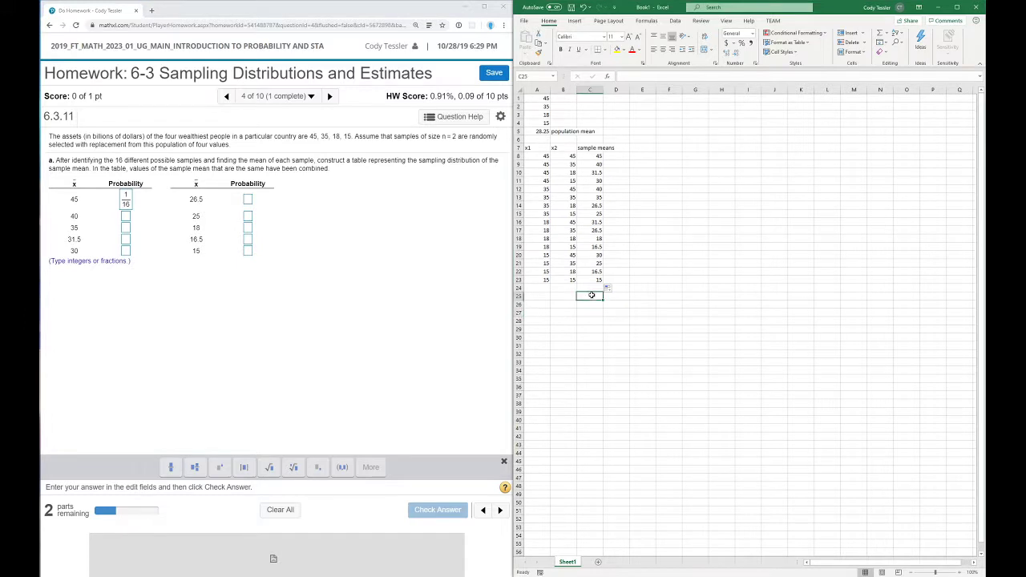
pyautogui.write('=average(')
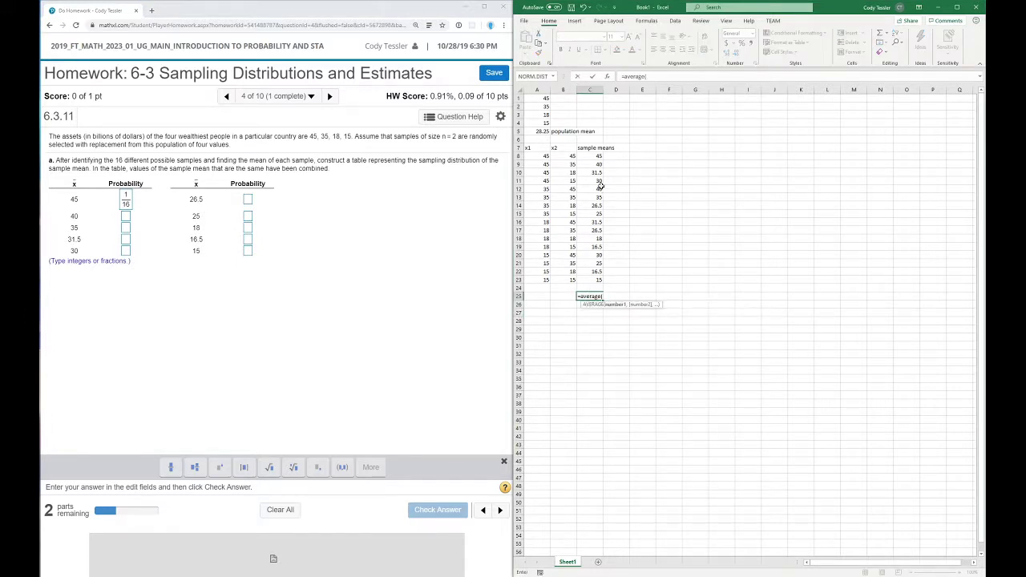
pyautogui.moveTo(597, 155); pyautogui.dragTo(590, 279)
pyautogui.press('Return')
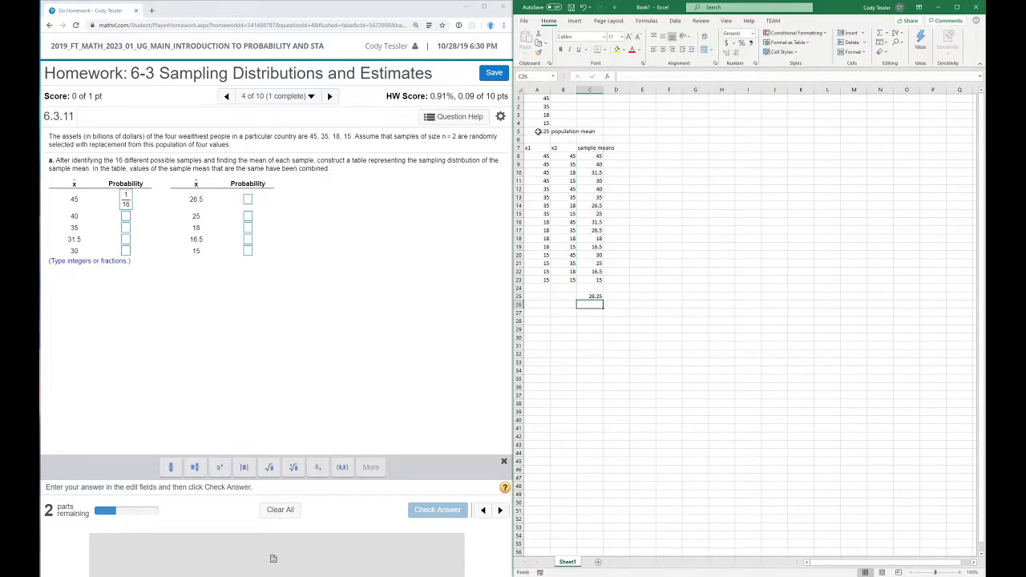
# Label the result in D25 as "mean of the sample means"
pyautogui.click(618, 296)
pyautogui.write('me')
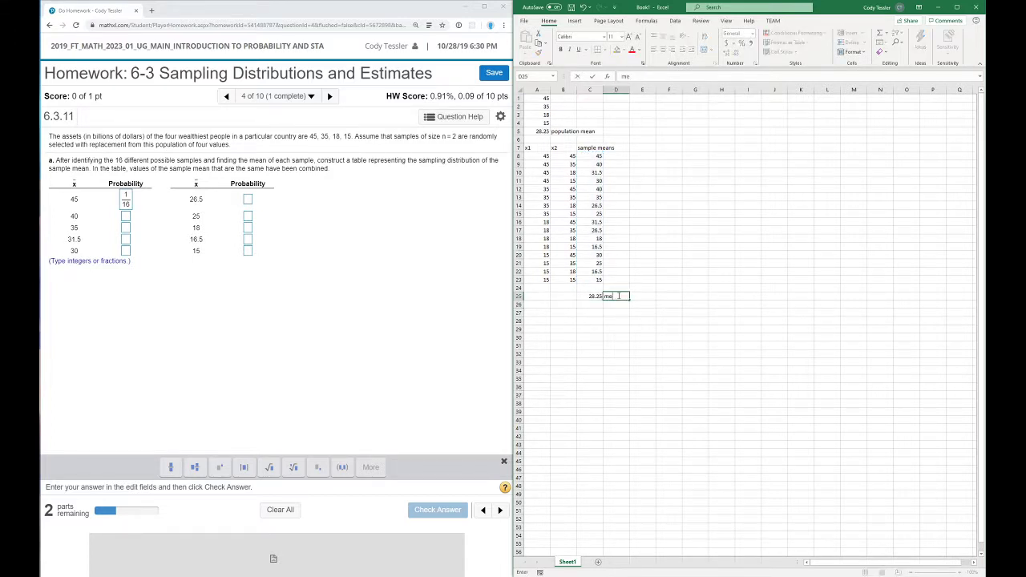
pyautogui.write('an of the sample means')
pyautogui.press('Return')
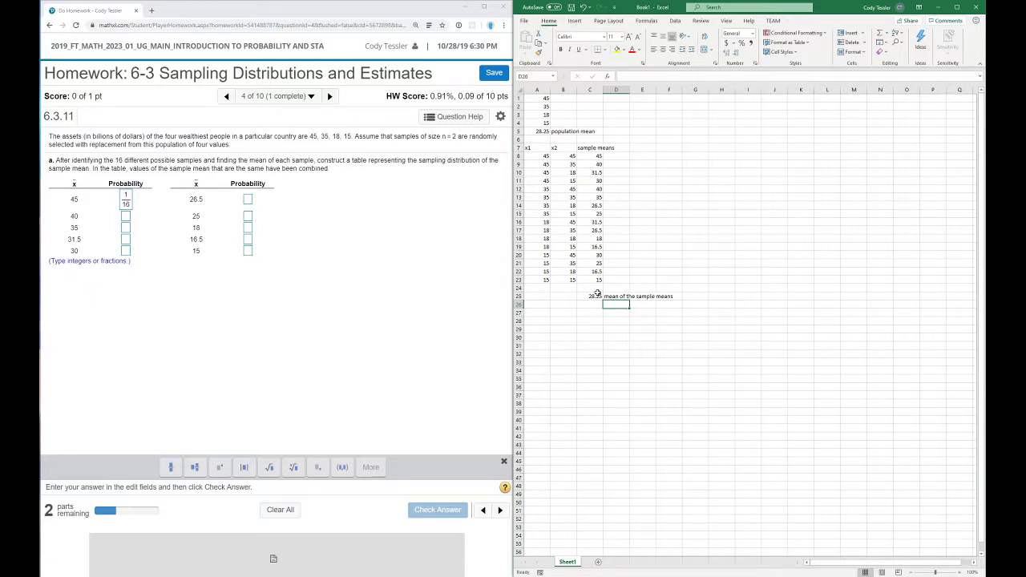
# Add the heading "variance" in E7
pyautogui.click(638, 148)
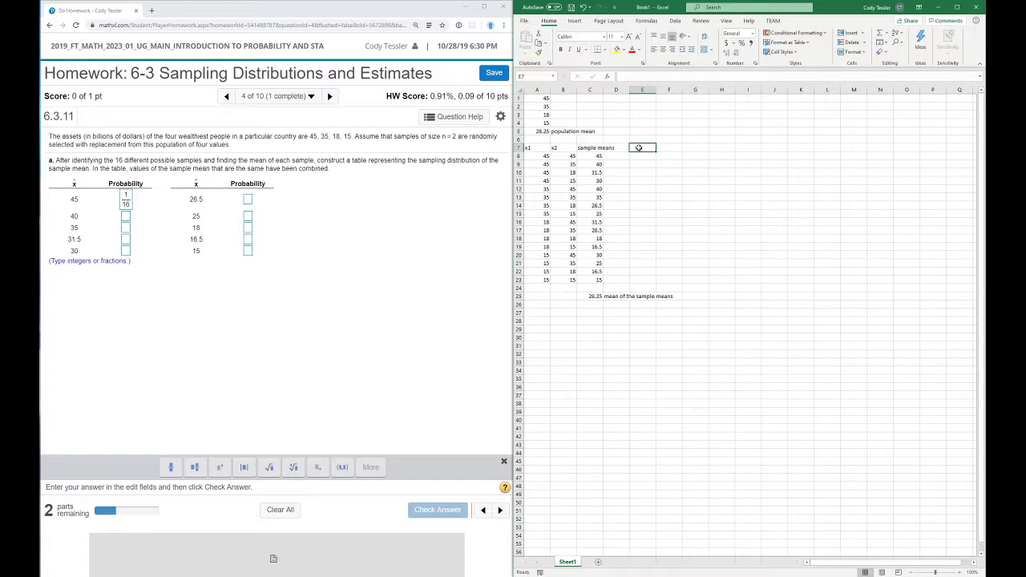
pyautogui.write('variance')
pyautogui.press('Return')
# Calculate the sample variance of each x1 and x2 pair in E8:E23 with VAR.S, starting from A8:B8 and filling down
pyautogui.write('=')
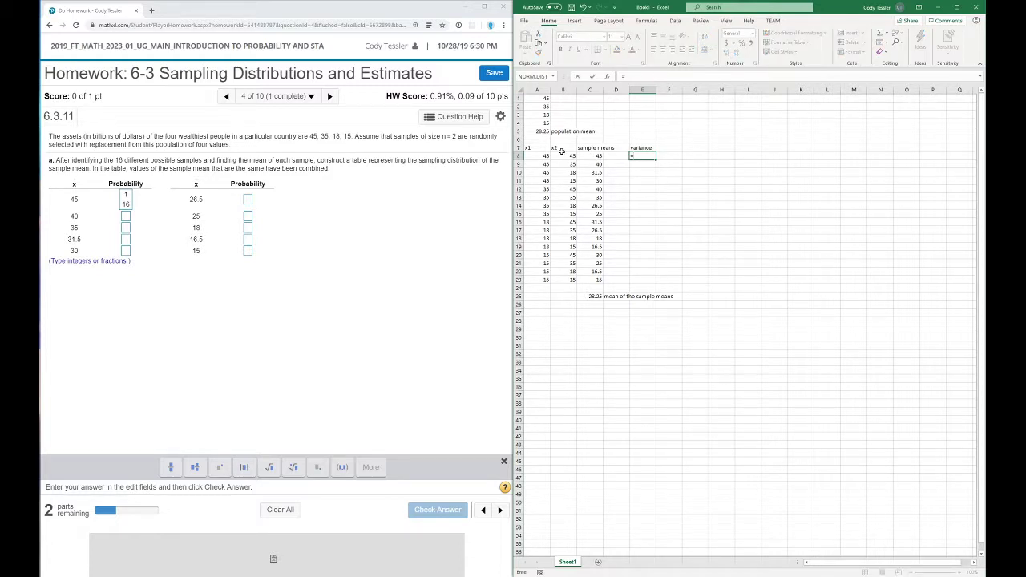
pyautogui.write('var')
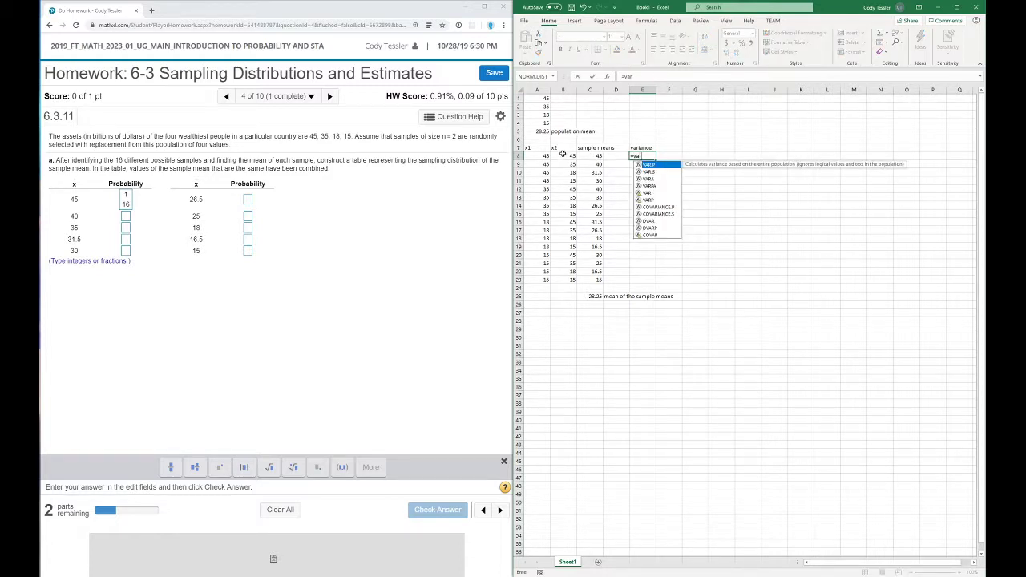
pyautogui.click(649, 173)
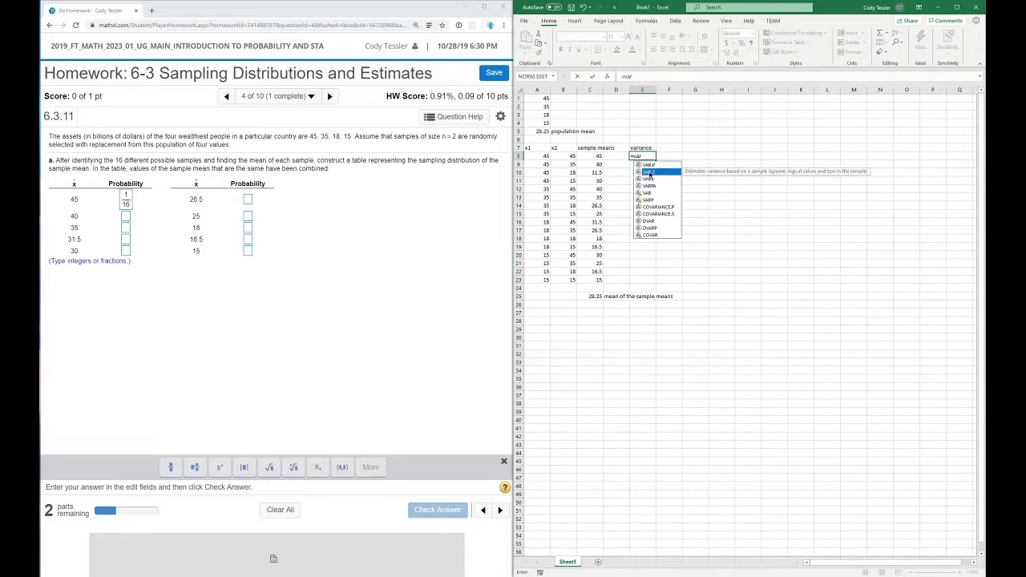
pyautogui.doubleClick(649, 173)
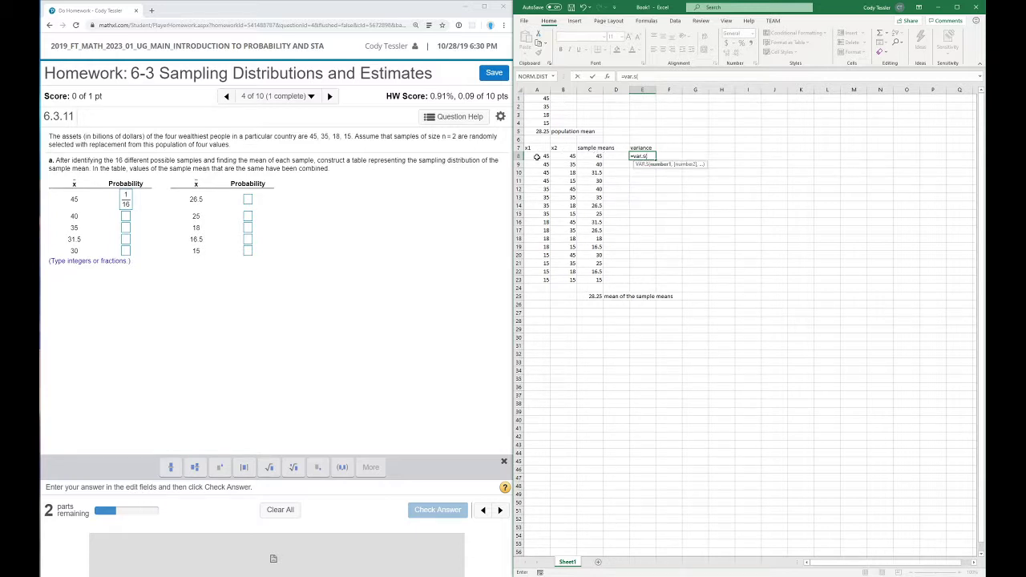
pyautogui.moveTo(537, 156); pyautogui.dragTo(563, 156)
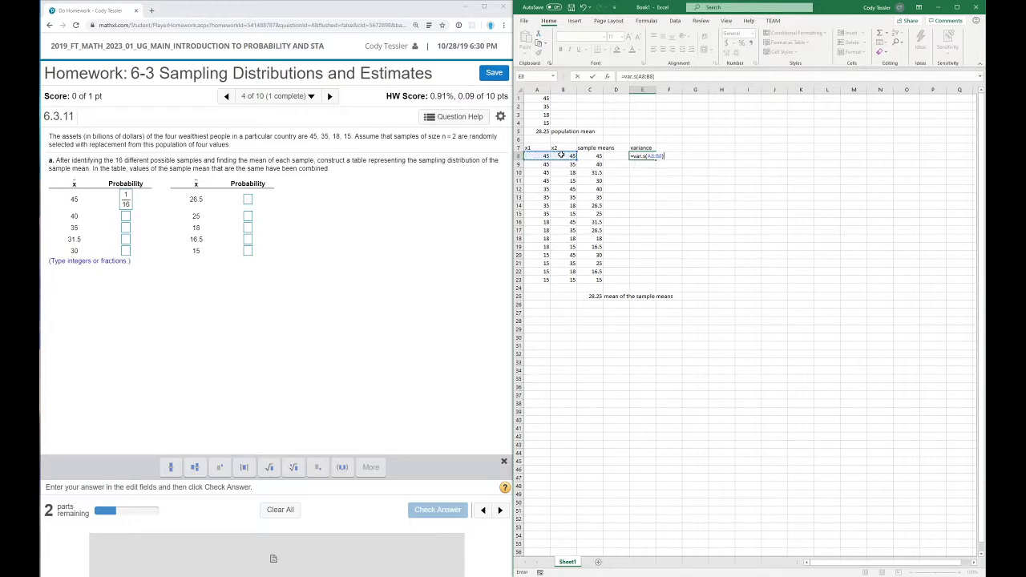
pyautogui.press('Return')
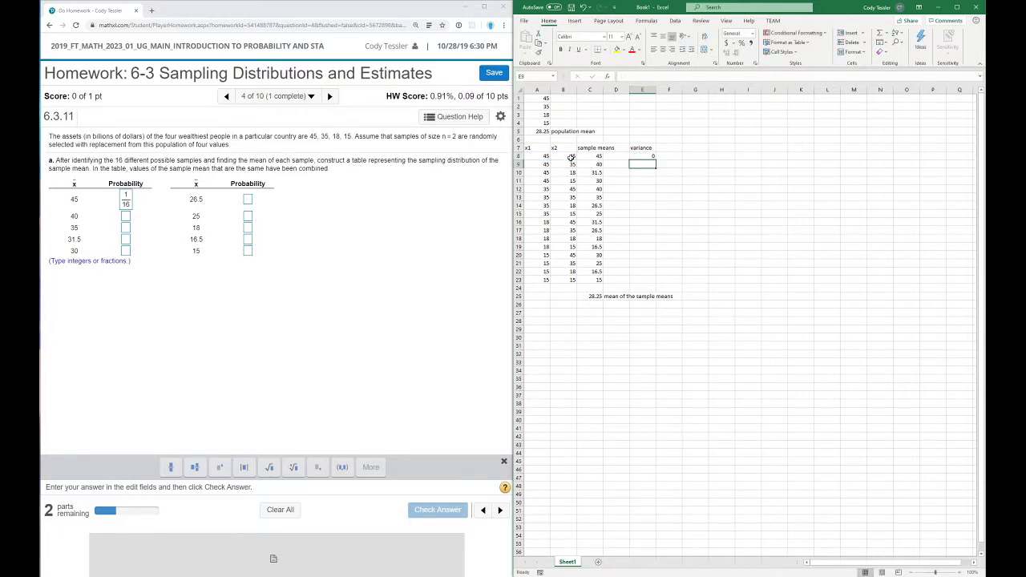
pyautogui.click(646, 156)
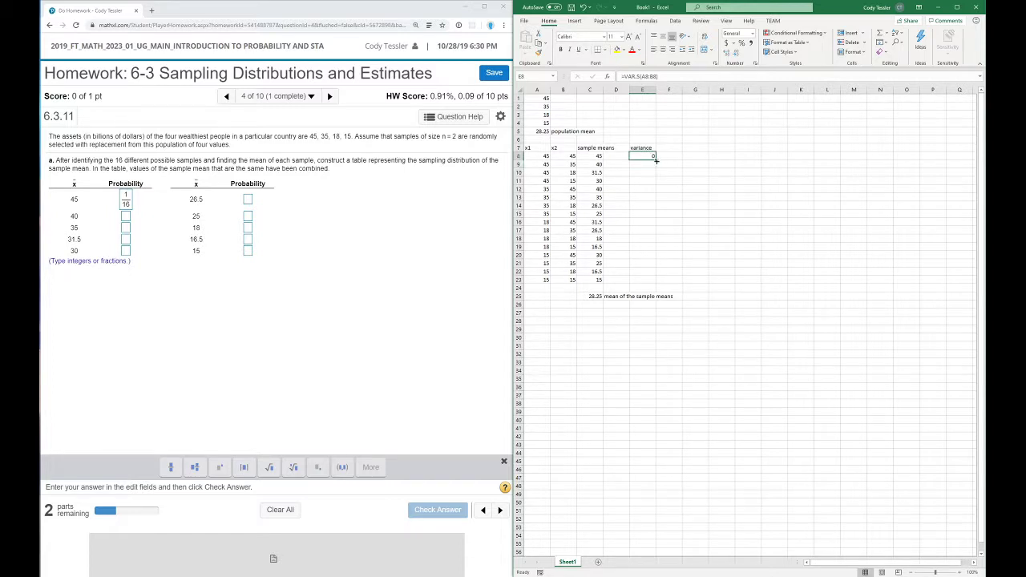
pyautogui.moveTo(655, 158); pyautogui.dragTo(654, 286)
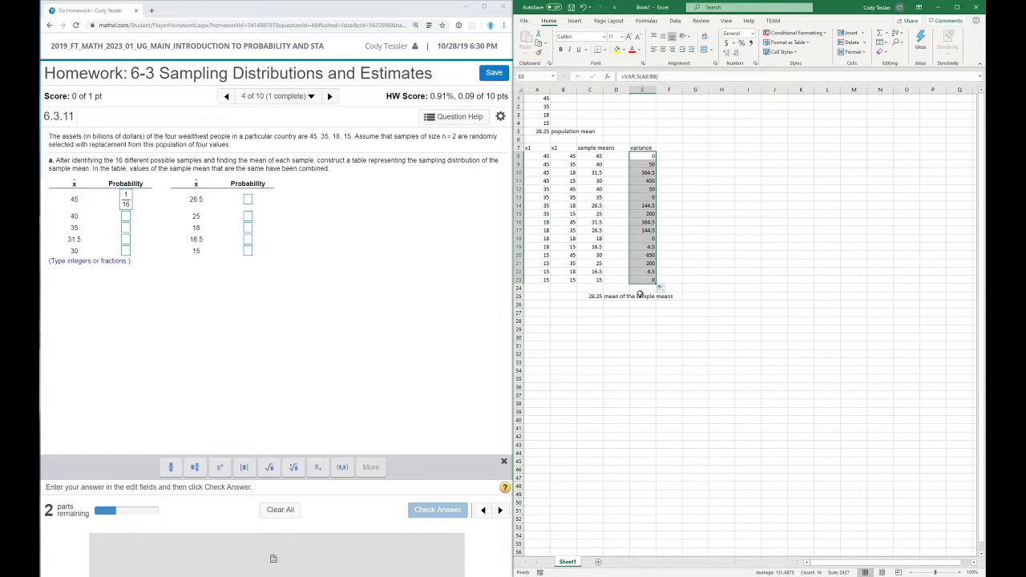
# Calculate the average of the sample variances E8:E23 in C26
pyautogui.click(600, 305)
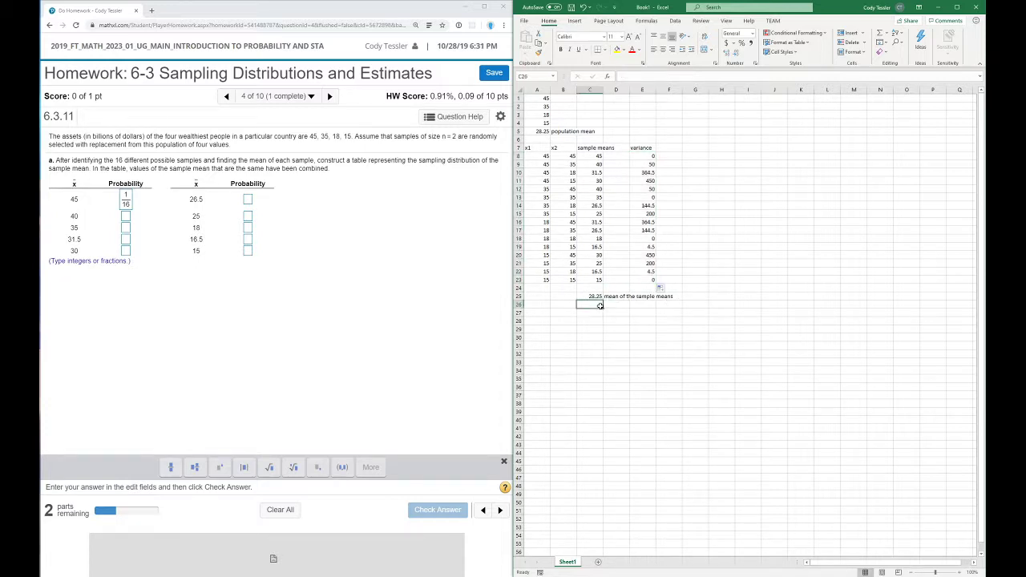
pyautogui.write('=')
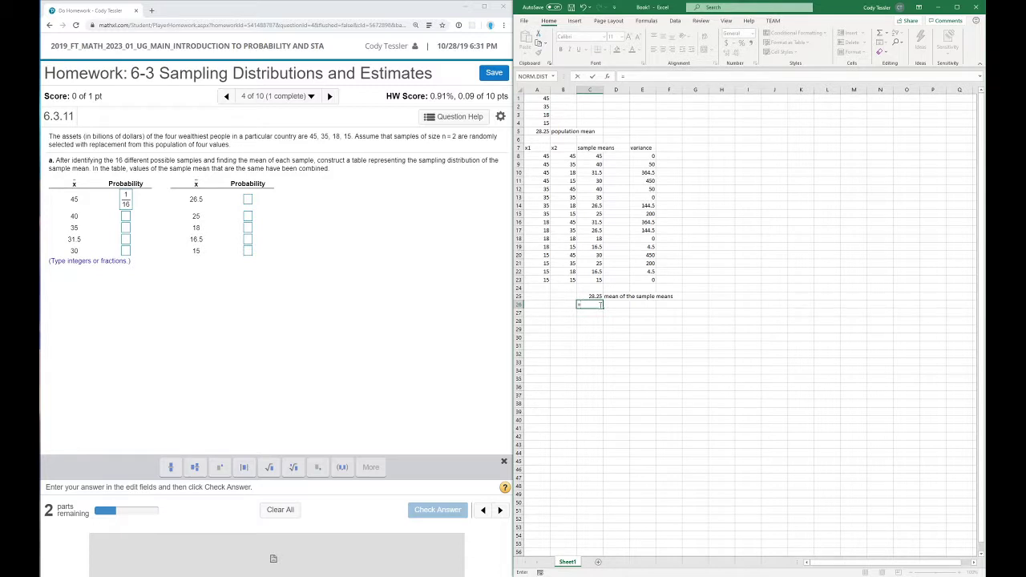
pyautogui.write('average(')
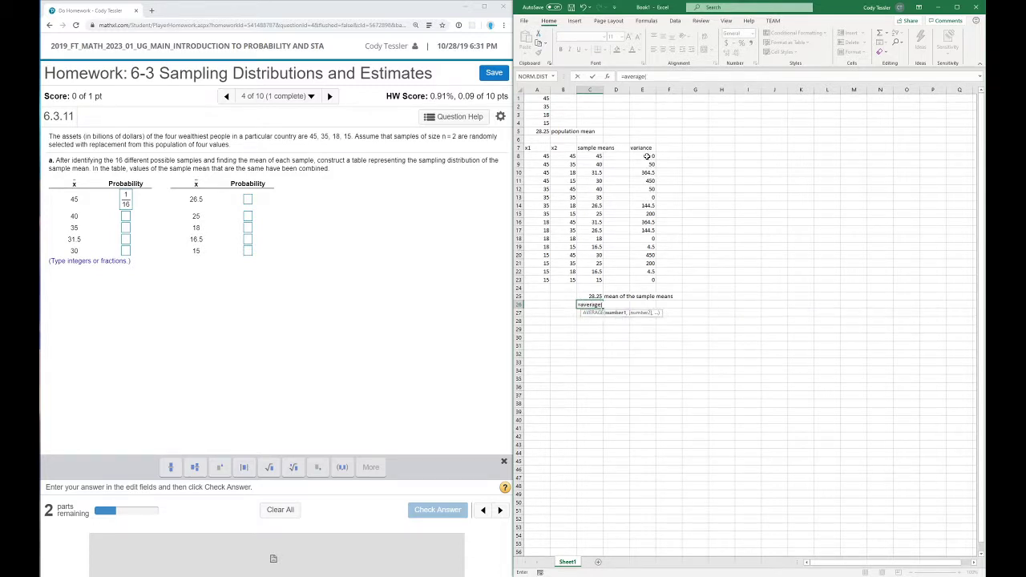
pyautogui.moveTo(647, 156); pyautogui.dragTo(644, 275)
pyautogui.press('Return')
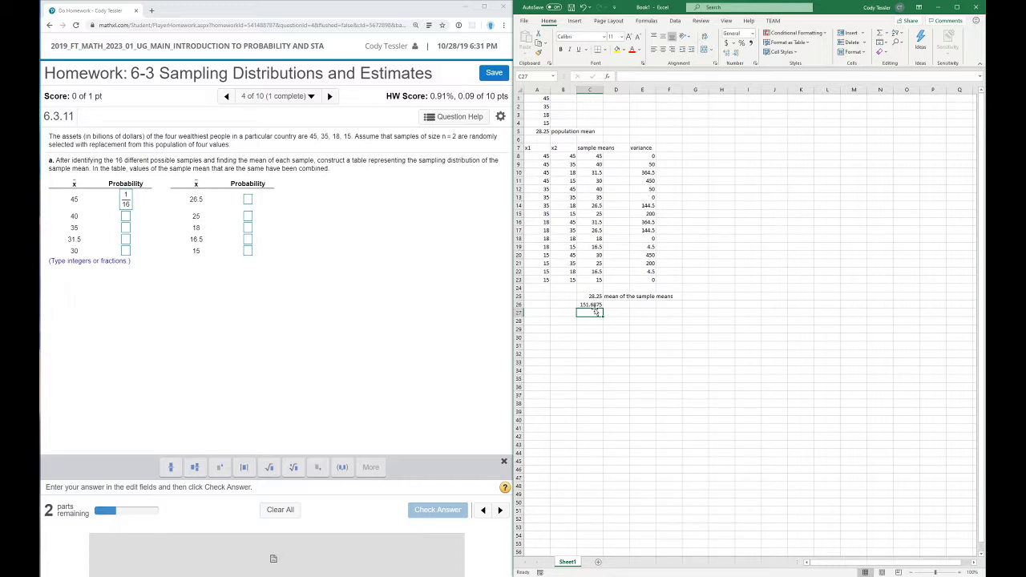
# Label the value in C26 as "mean of the sample variances" in D26
pyautogui.click(611, 305)
pyautogui.write('mean ')
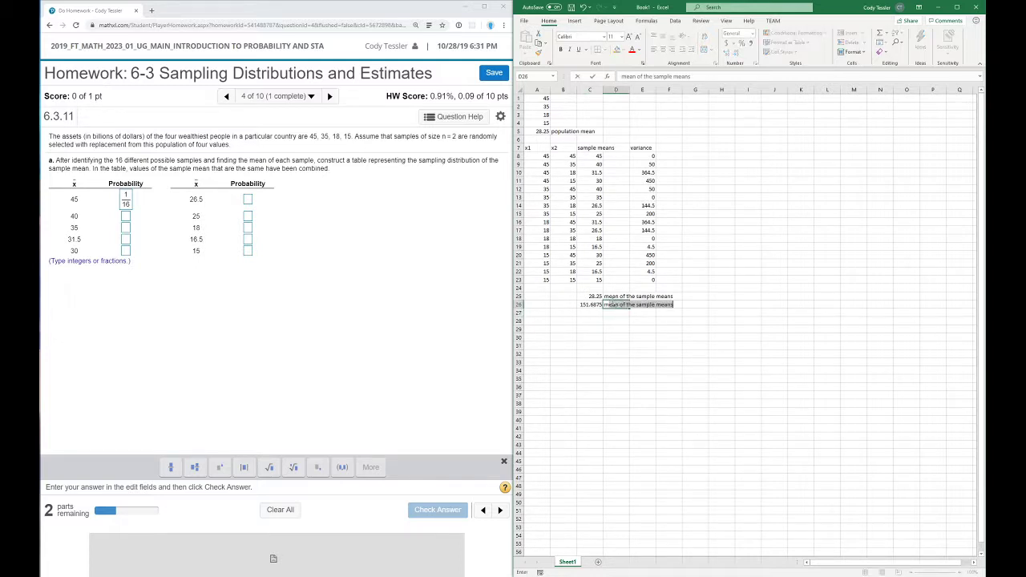
pyautogui.write('th')
pyautogui.press('BackSpace')
pyautogui.press('BackSpace')
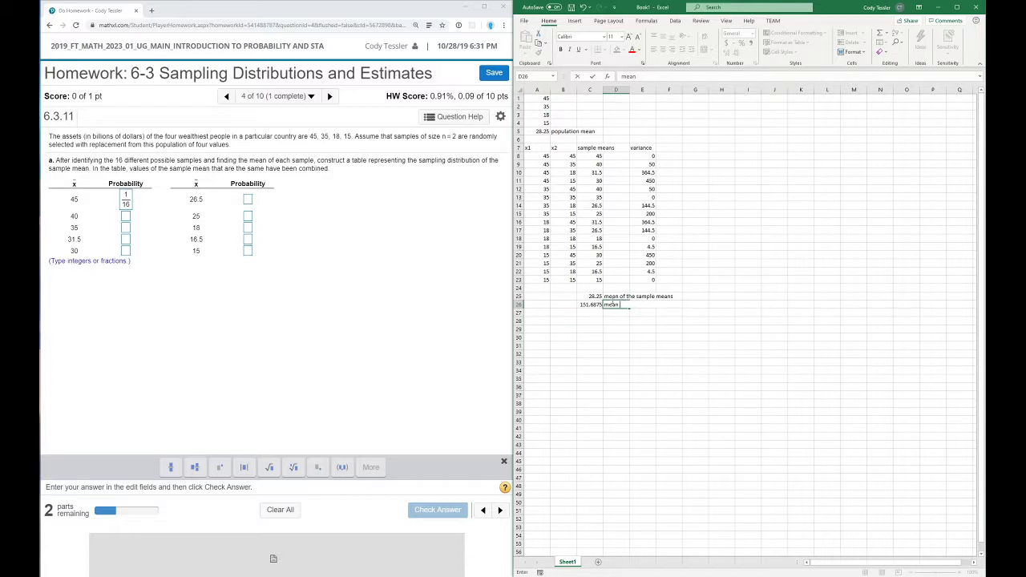
pyautogui.write('of the sample variances')
pyautogui.press('Return')
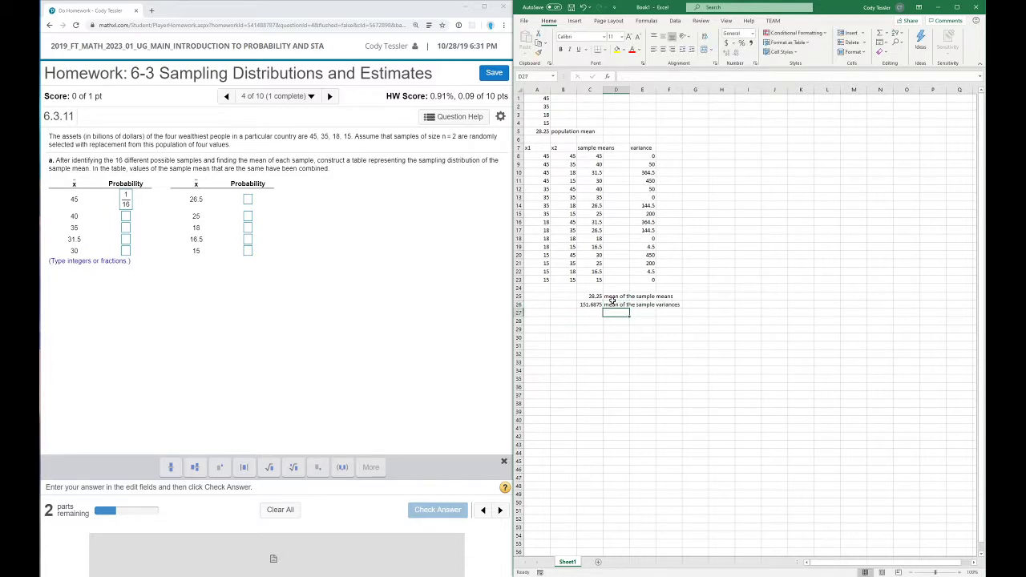
# Calculate the population variance of the four original values A1:A4 in D1 with VAR.P
pyautogui.click(619, 97)
pyautogui.write('=')
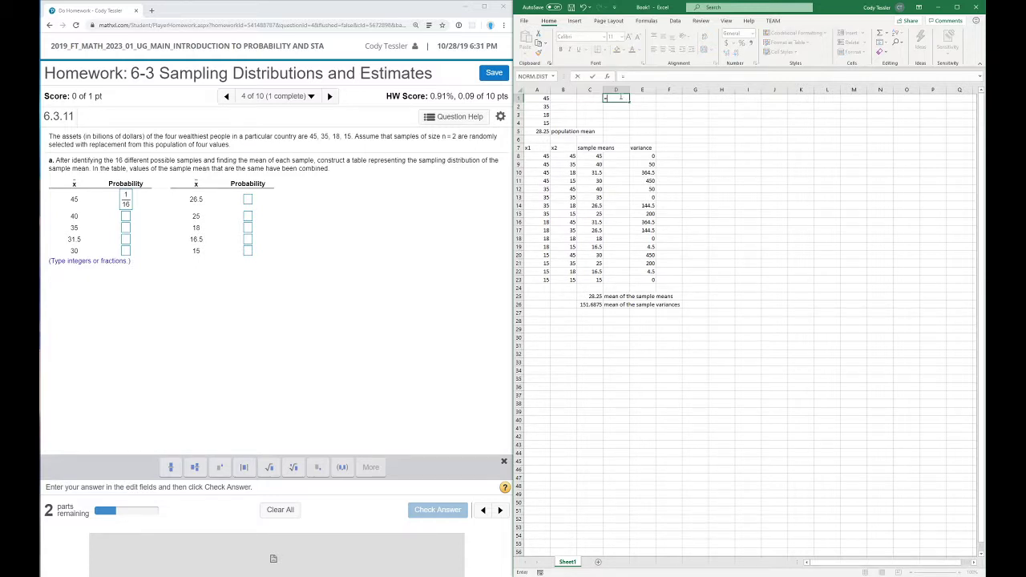
pyautogui.write('var')
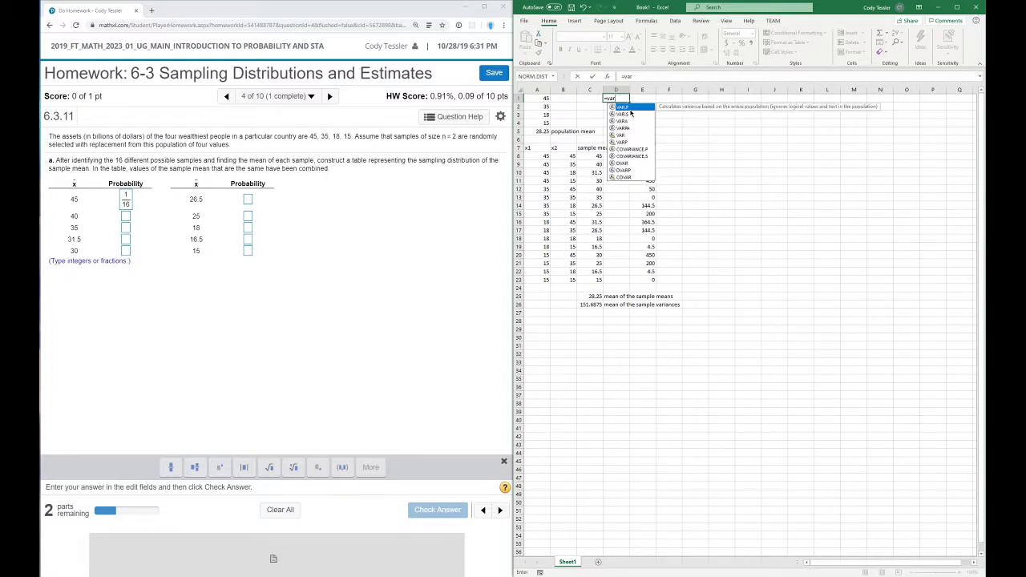
pyautogui.write('.p(')
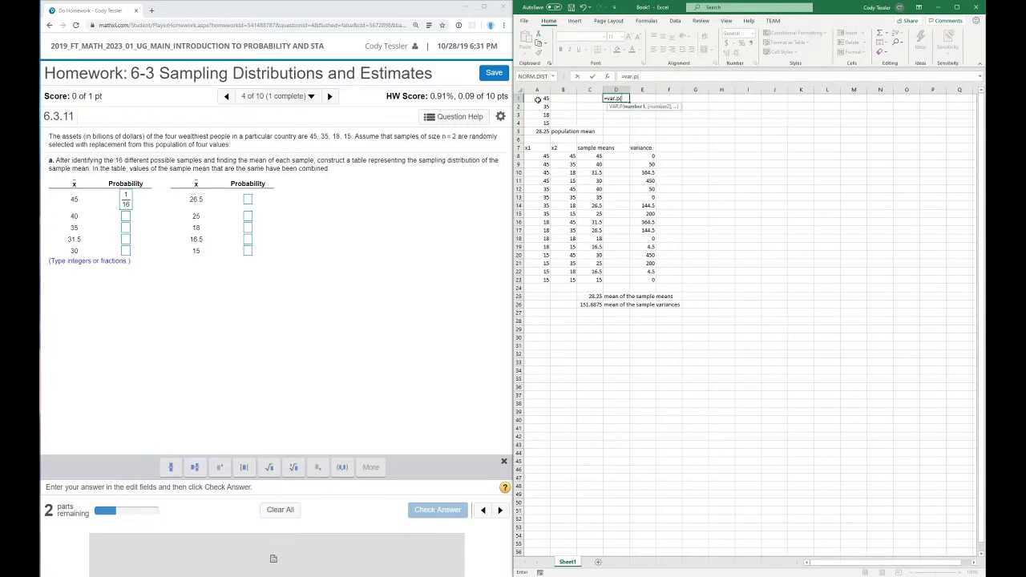
pyautogui.moveTo(537, 98); pyautogui.dragTo(541, 122)
pyautogui.press('Return')
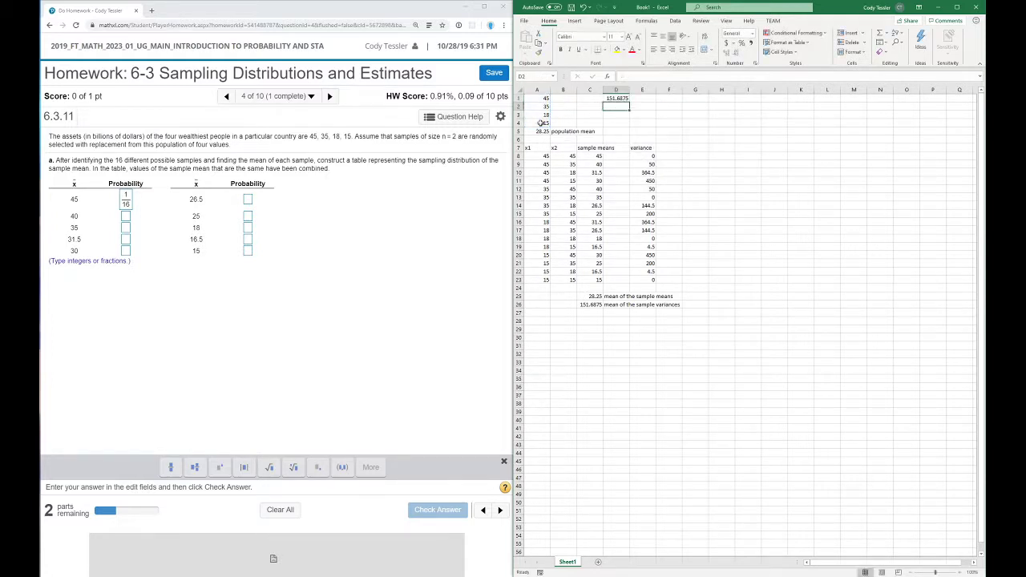
# Label the D1 result as "population variance" in E1
pyautogui.click(644, 97)
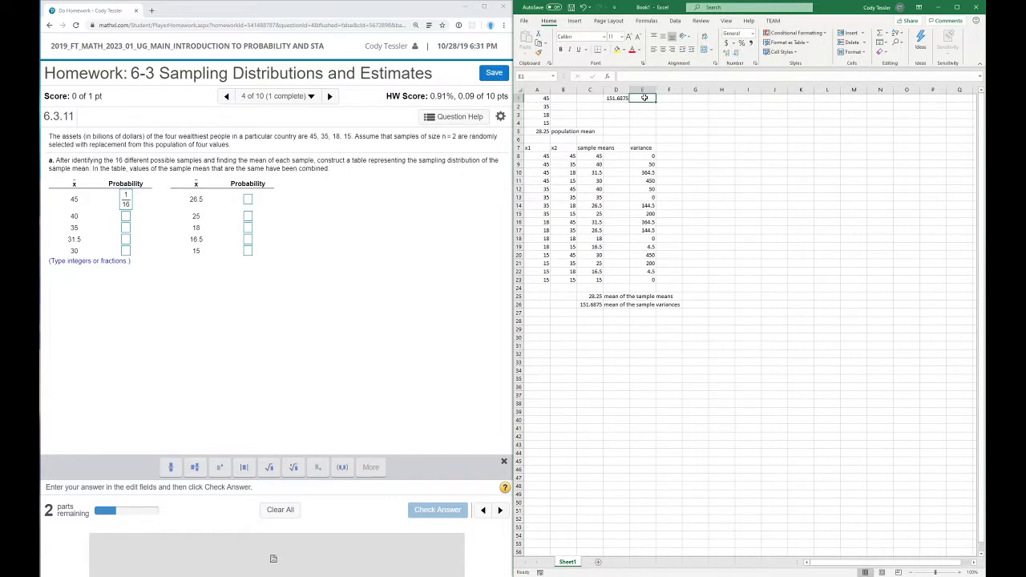
pyautogui.write('population')
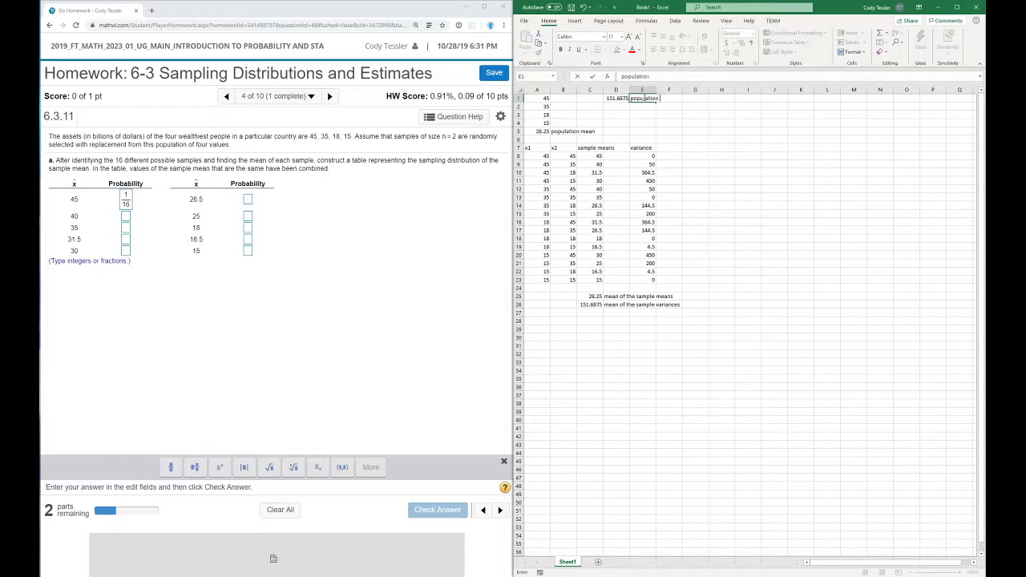
pyautogui.write(' variance')
pyautogui.press('Return')
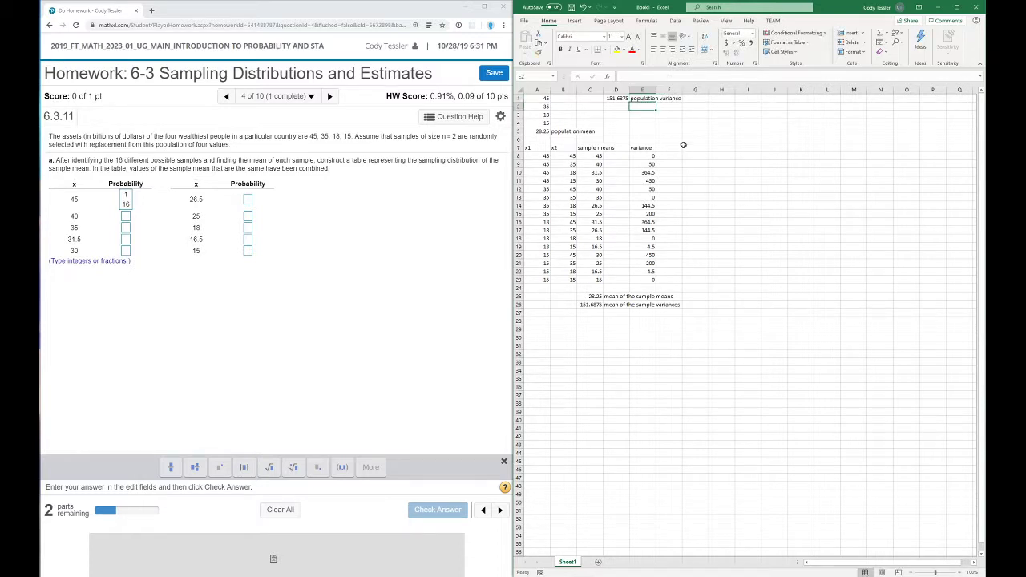
# Add the word "sample" in E6 above the variance heading
pyautogui.click(638, 140)
pyautogui.write('sample')
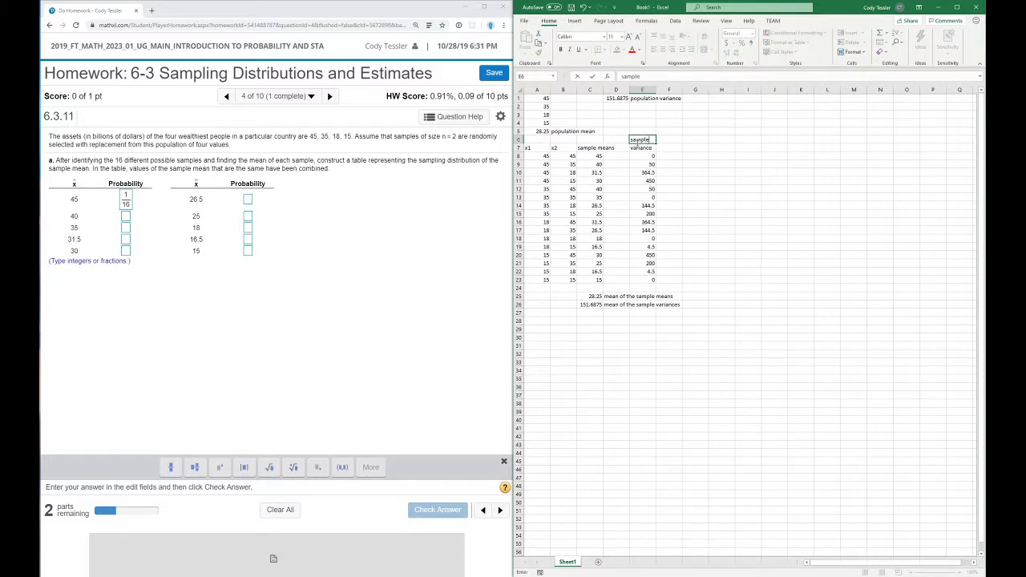
pyautogui.press('Return')
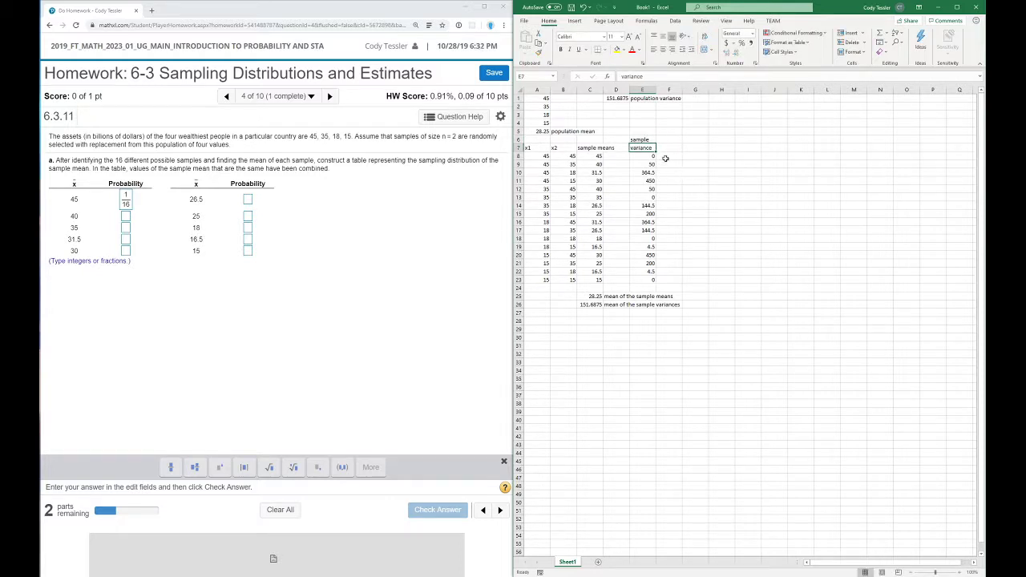
pyautogui.click(690, 156)
pyautogui.write('=rang')
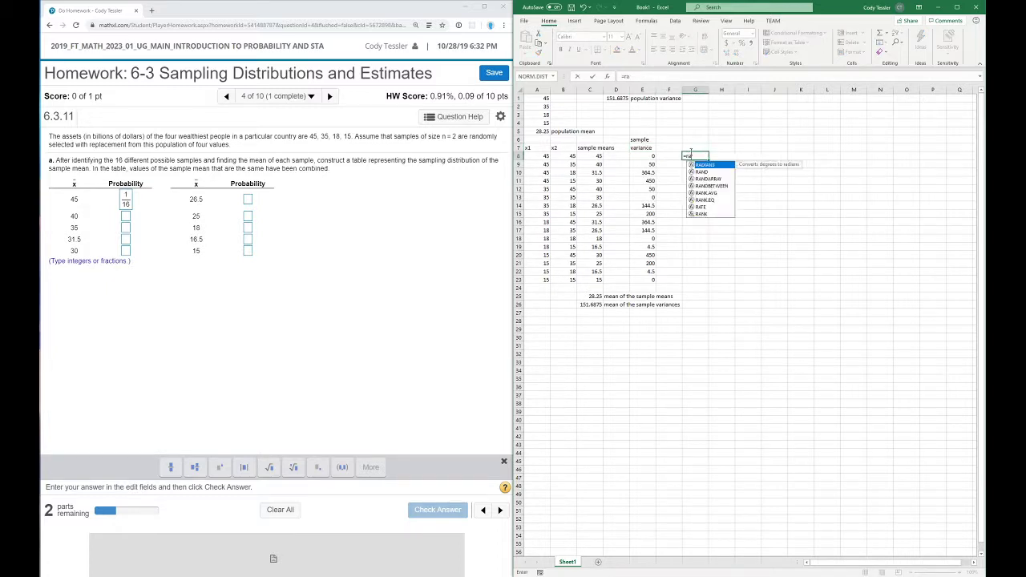
pyautogui.press('BackSpace')
pyautogui.press('BackSpace')
pyautogui.press('BackSpace')
pyautogui.press('BackSpace')
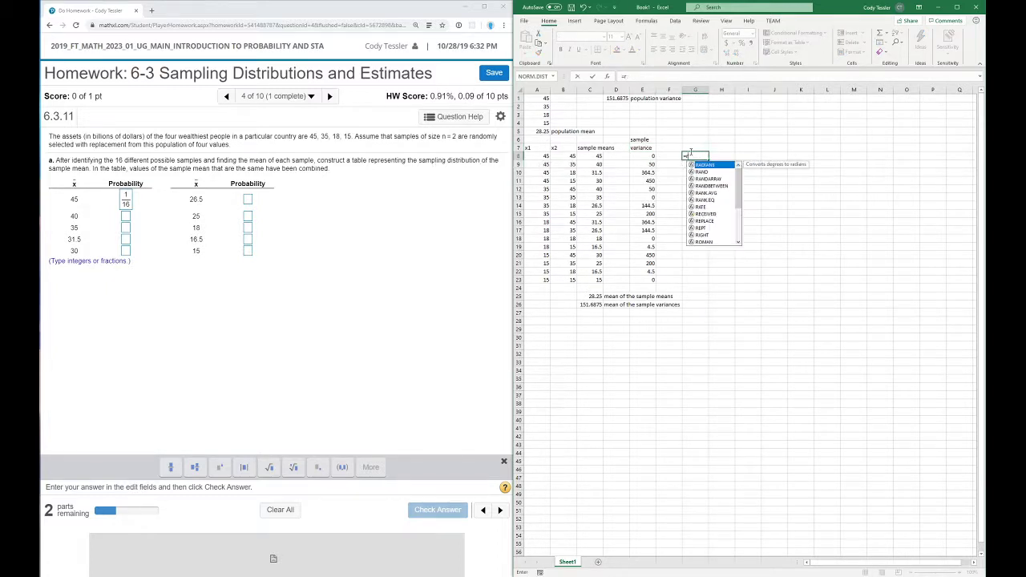
pyautogui.press('Escape')
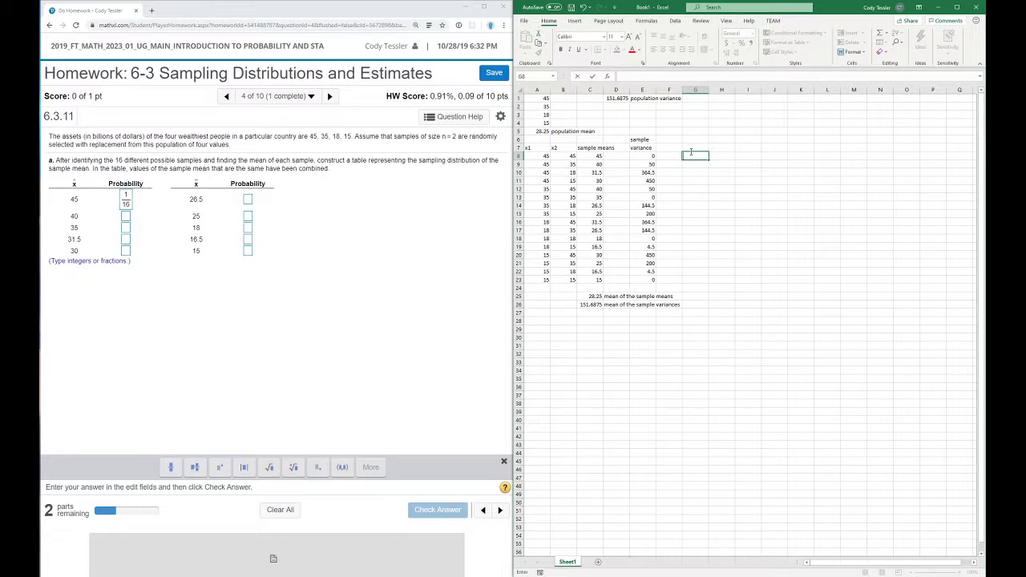
# Calculate each sample's range in G8:G23 as MAX minus MIN of its x1 and x2 pair, starting from A8:B8 and filling down
pyautogui.write('=max(')
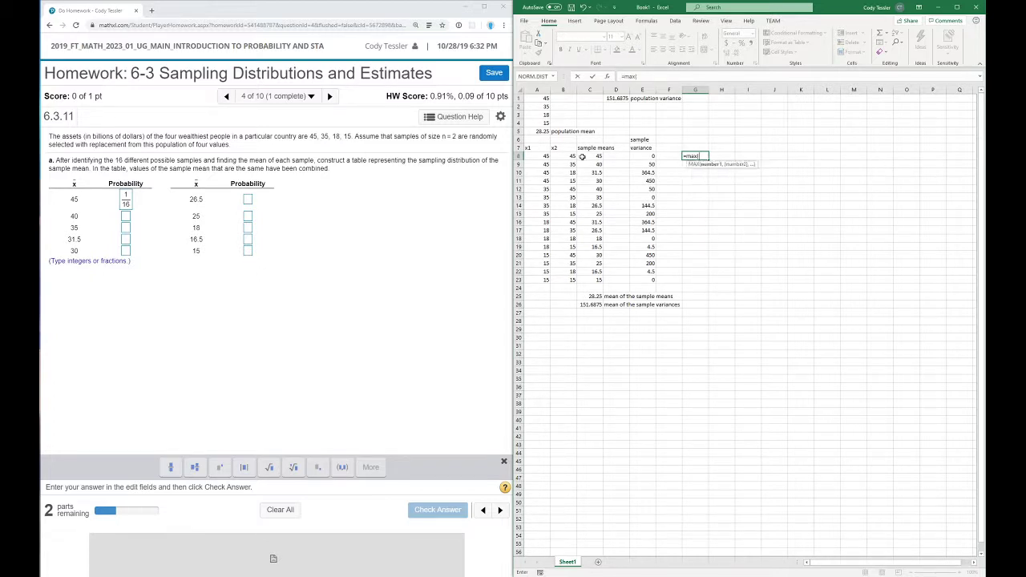
pyautogui.moveTo(543, 157); pyautogui.dragTo(561, 156)
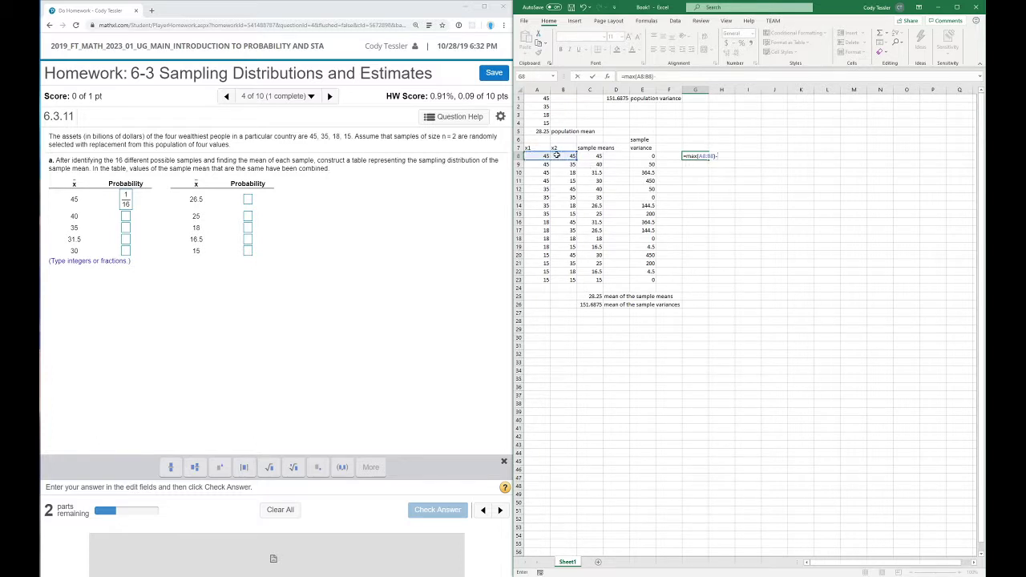
pyautogui.write(')-min')
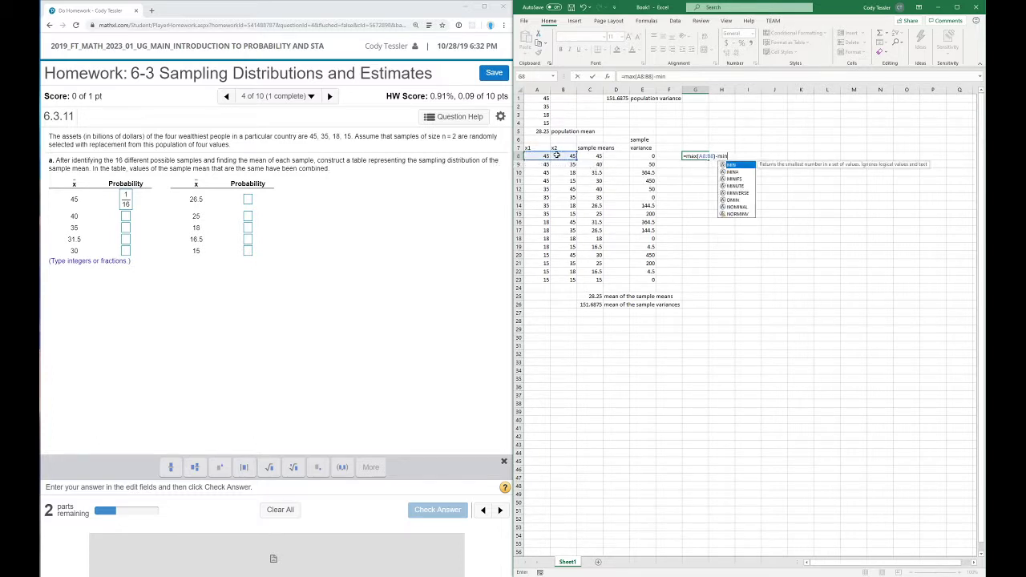
pyautogui.write('(')
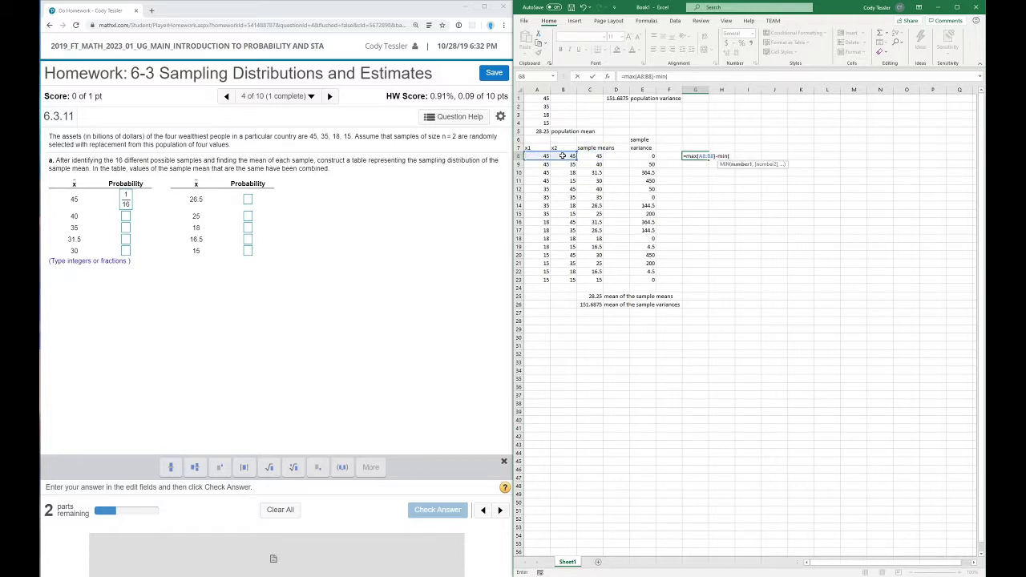
pyautogui.moveTo(542, 155); pyautogui.dragTo(560, 156)
pyautogui.write(')')
pyautogui.press('Return')
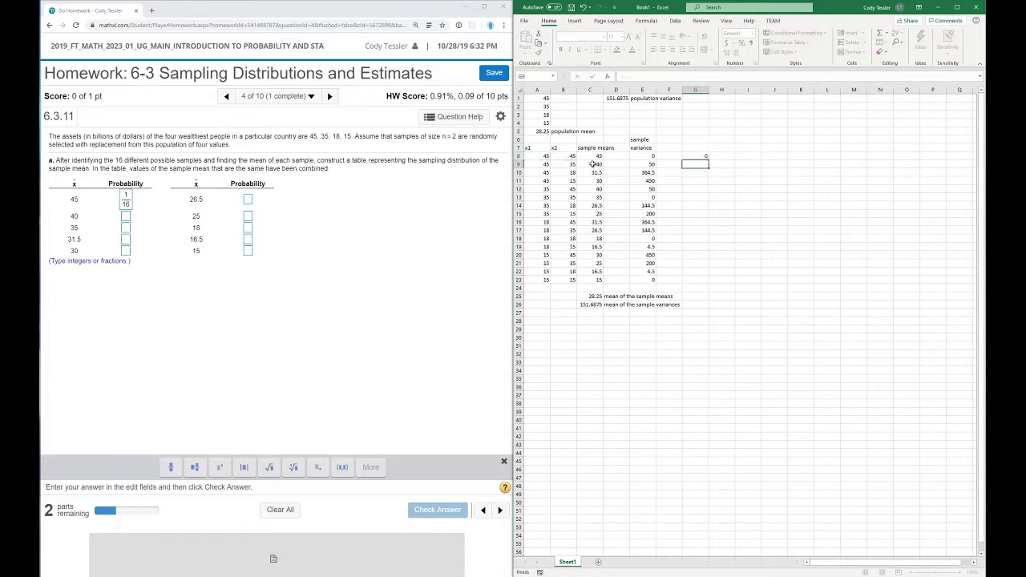
pyautogui.click(695, 155)
pyautogui.moveTo(709, 159); pyautogui.dragTo(710, 279)
# Add the two-row heading "sample" and "range" in G6 and G7
pyautogui.click(695, 140)
pyautogui.write('sample')
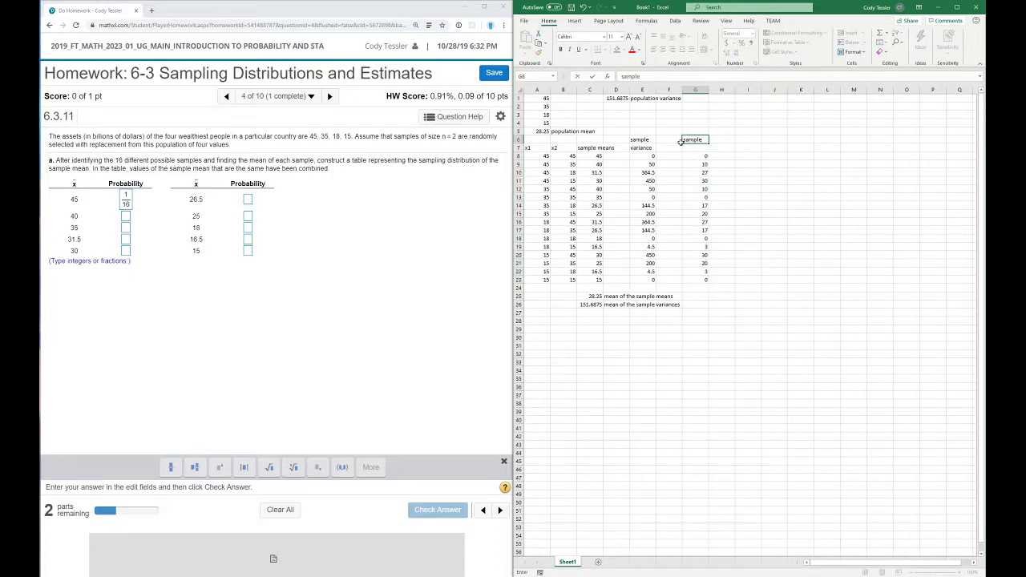
pyautogui.press('Return')
pyautogui.write('range')
pyautogui.press('Return')
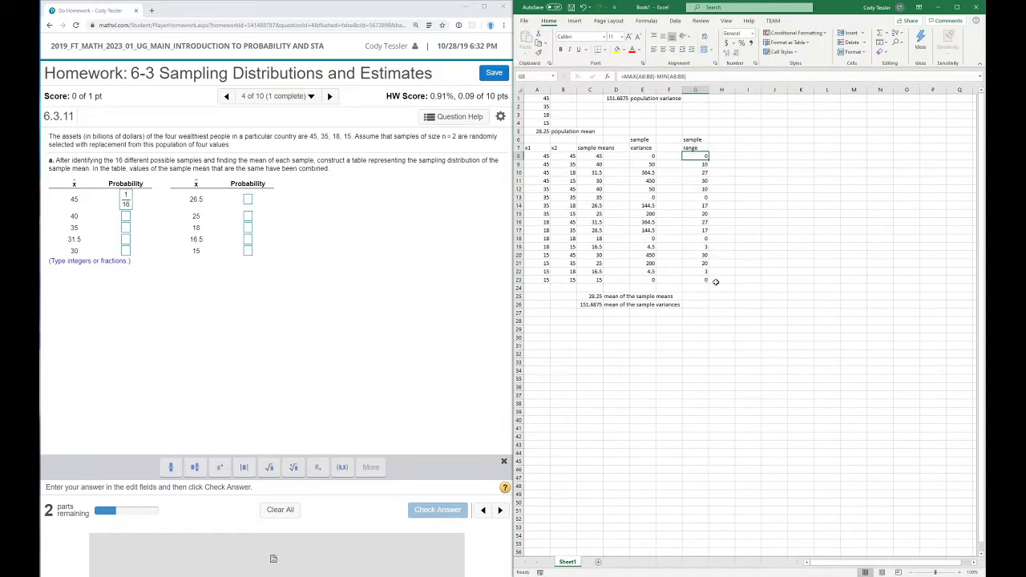
# Calculate the average of the sample ranges G8:G23 in C27
pyautogui.click(587, 312)
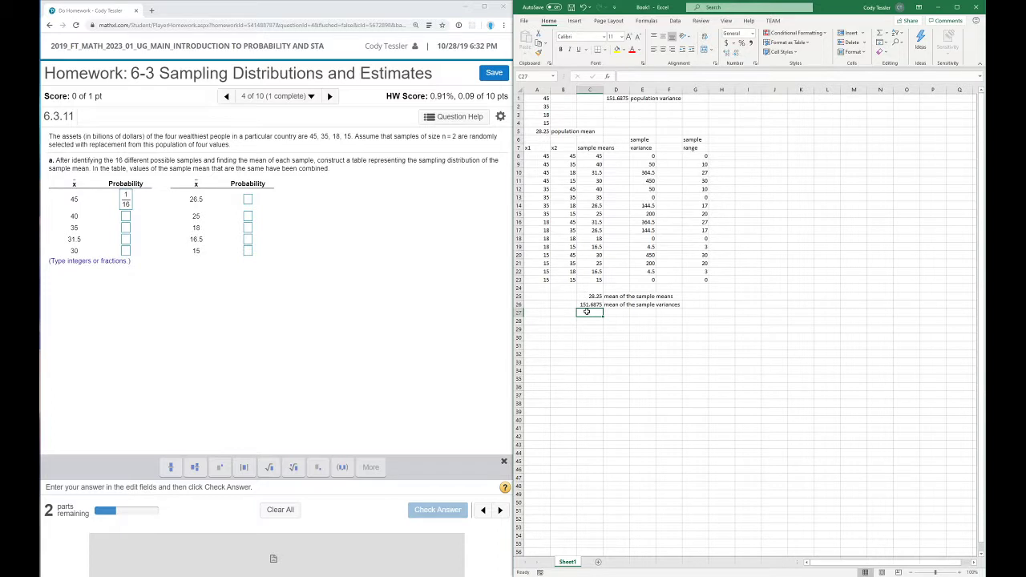
pyautogui.write('=average(')
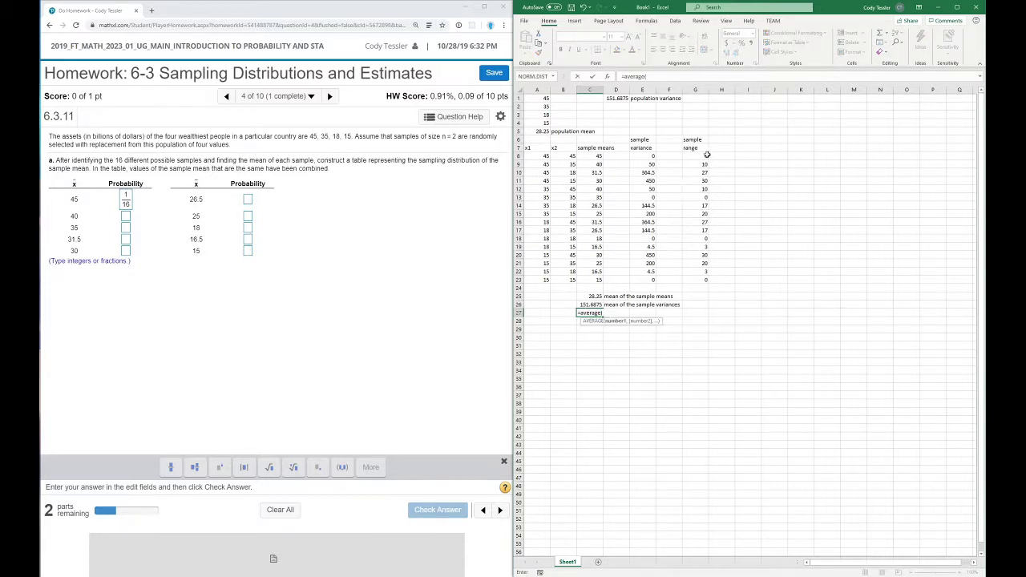
pyautogui.moveTo(698, 156); pyautogui.dragTo(703, 278)
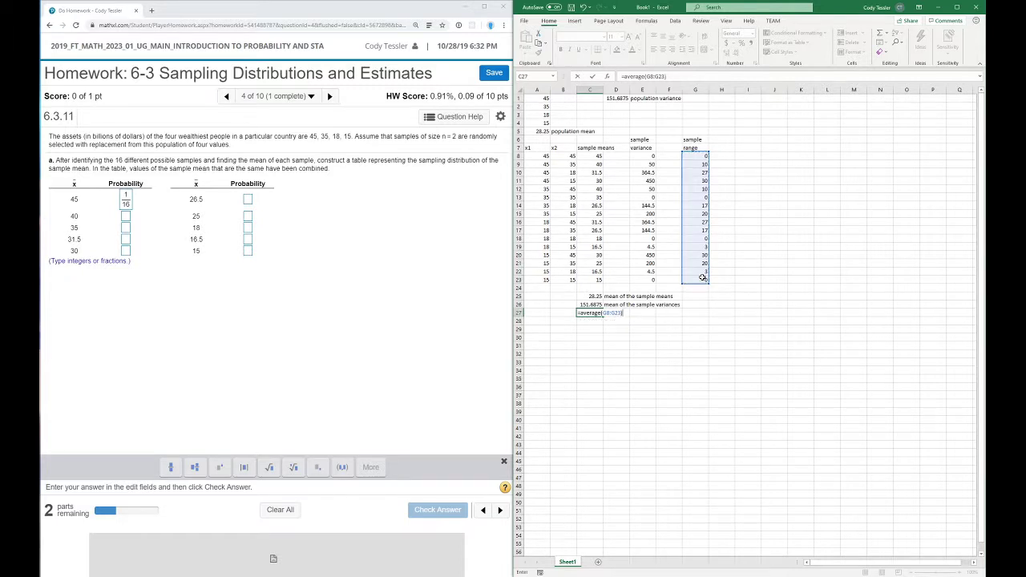
pyautogui.press('Return')
# Label the value in C27 as "mean of the sample ranges" in D27
pyautogui.click(614, 313)
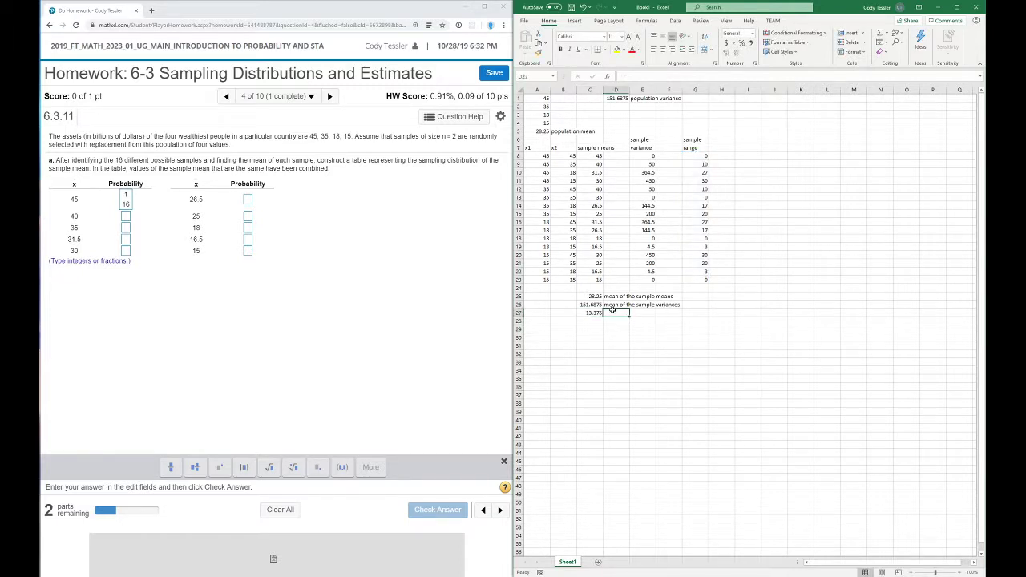
pyautogui.write('mean of the sample ranges')
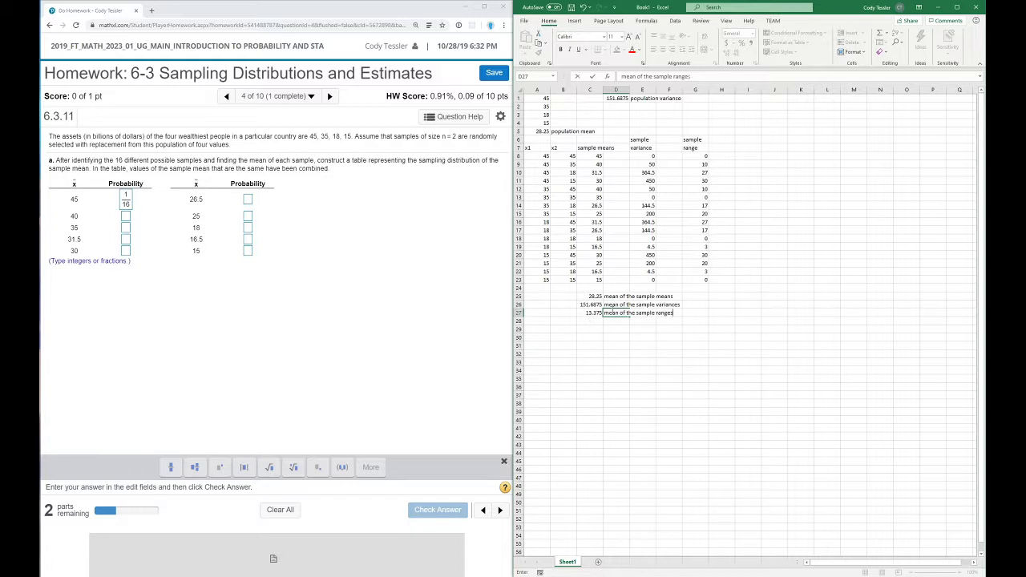
pyautogui.press('Return')
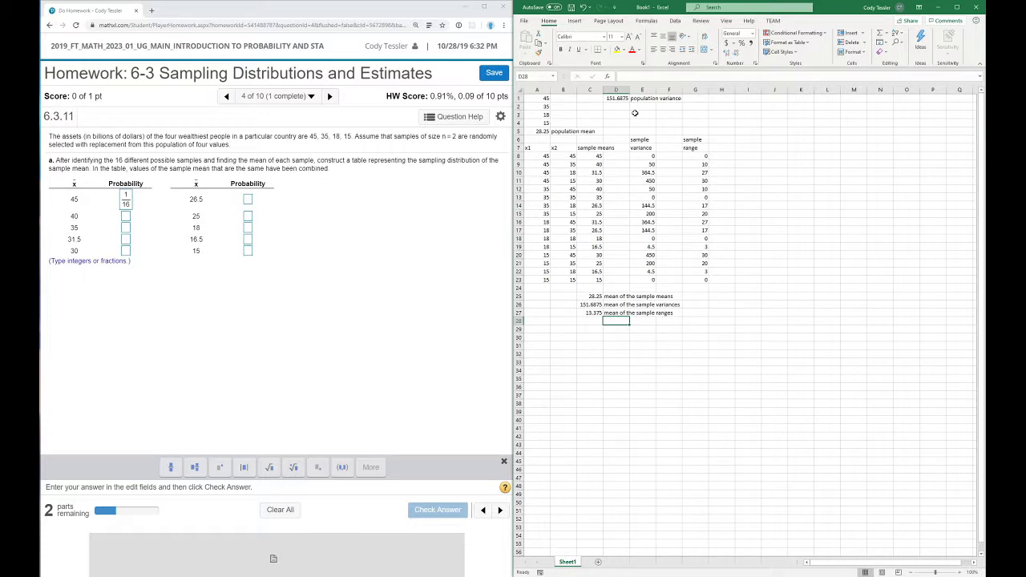
# Enter 30 in D2 and label it "population range" in E2
pyautogui.click(622, 105)
pyautogui.write('30')
pyautogui.press('Tab')
pyautogui.write('p')
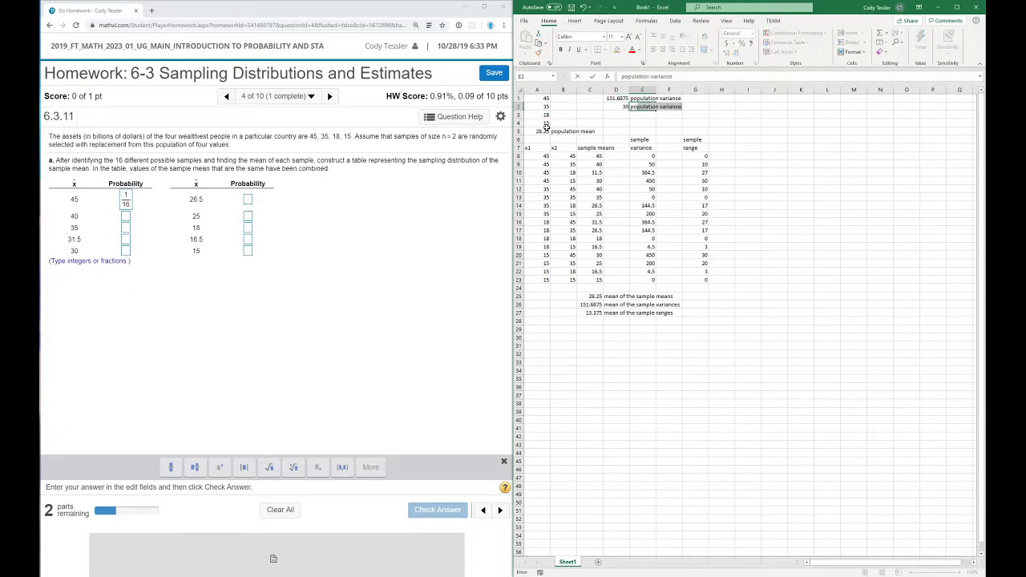
pyautogui.write('opulation range')
pyautogui.press('Return')
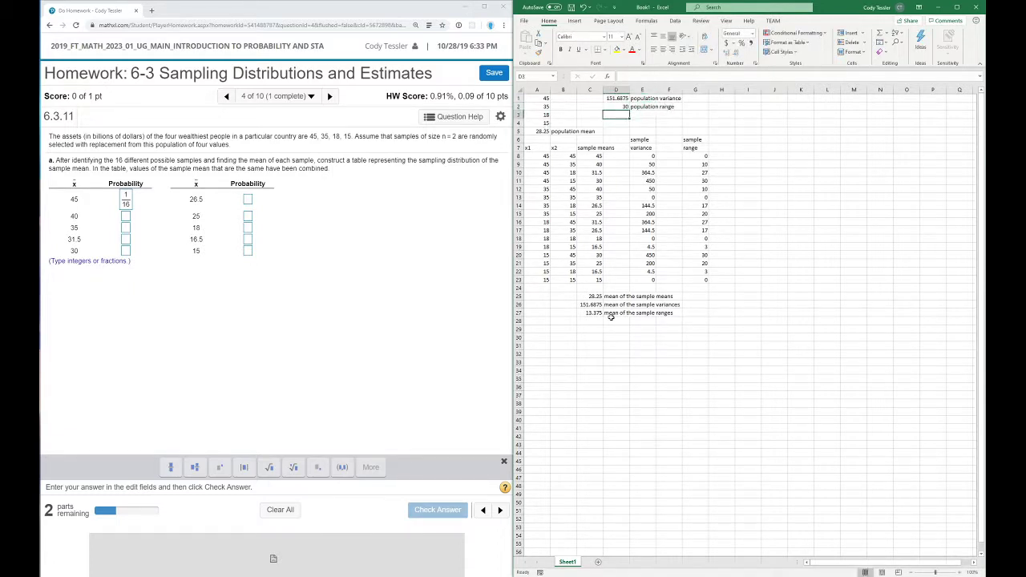